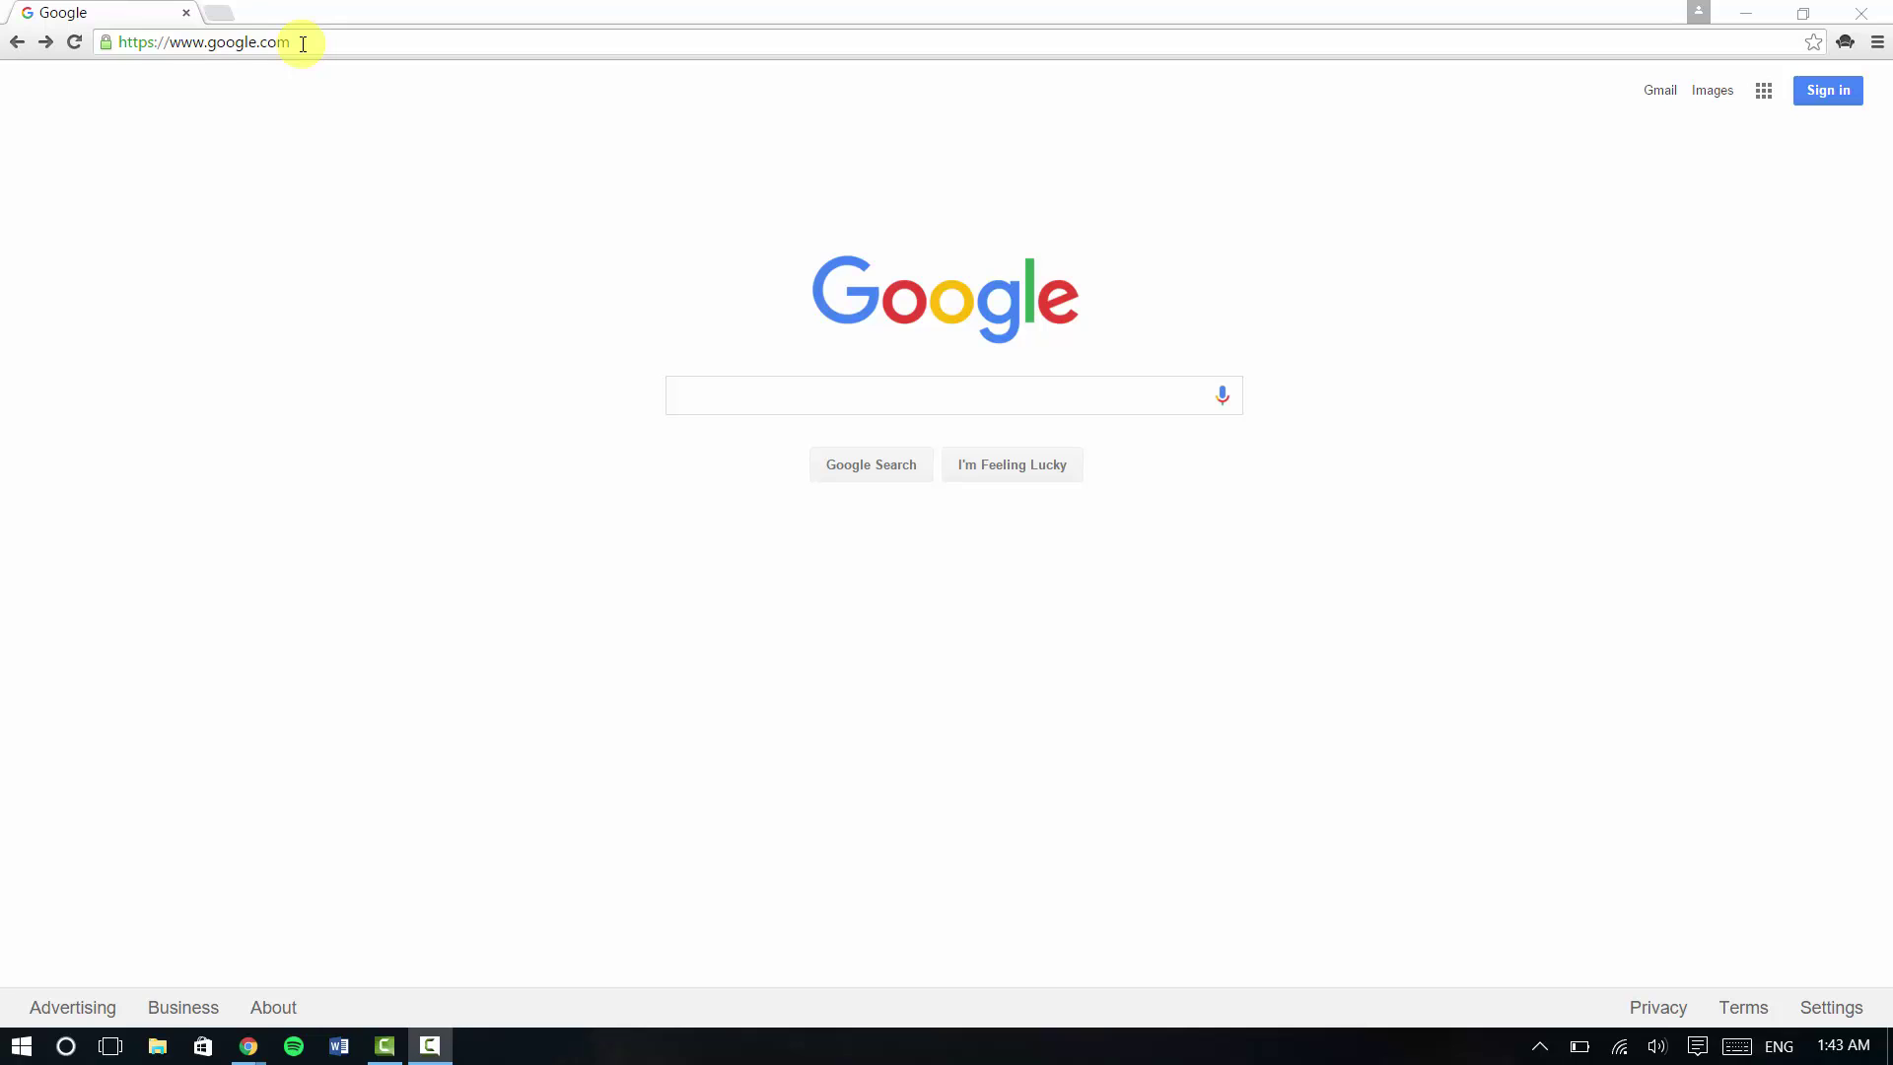
- Reload the Google homepage from the address bar
double_click(299, 42)
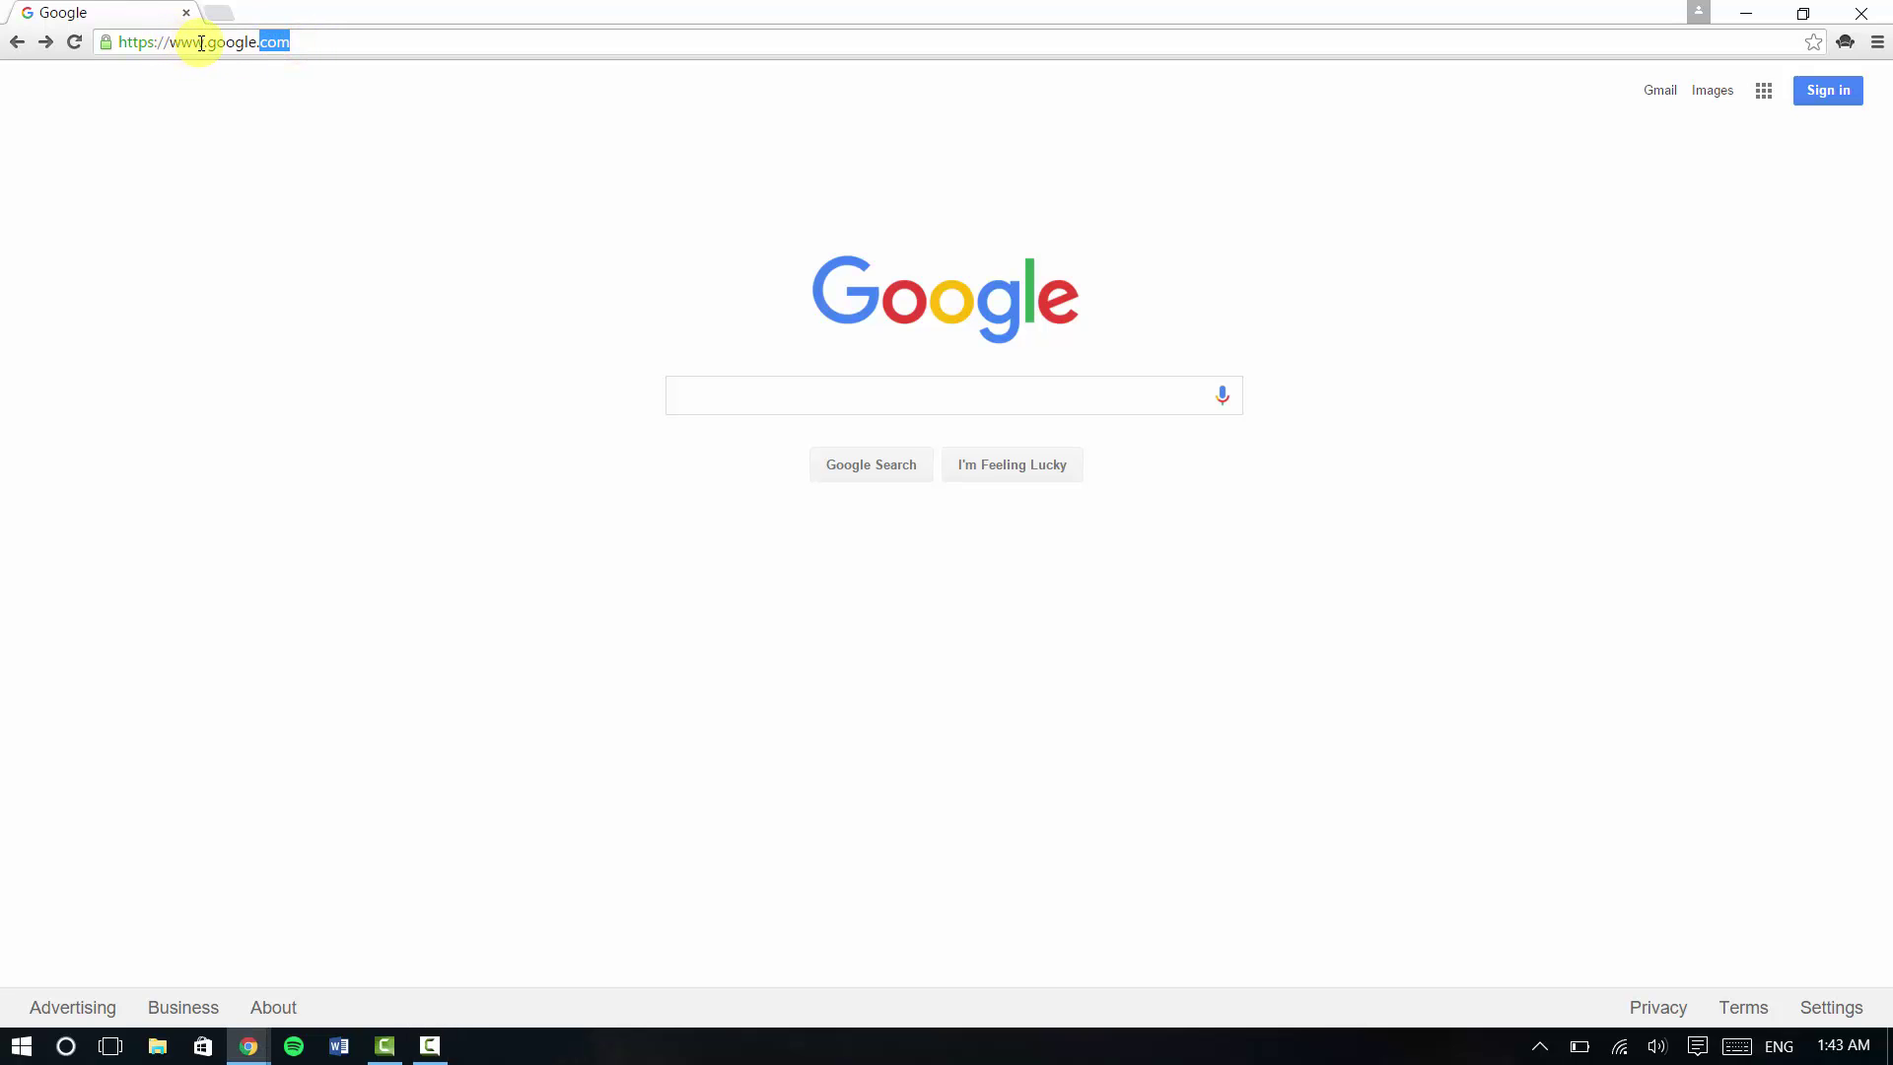
left_click(308, 45)
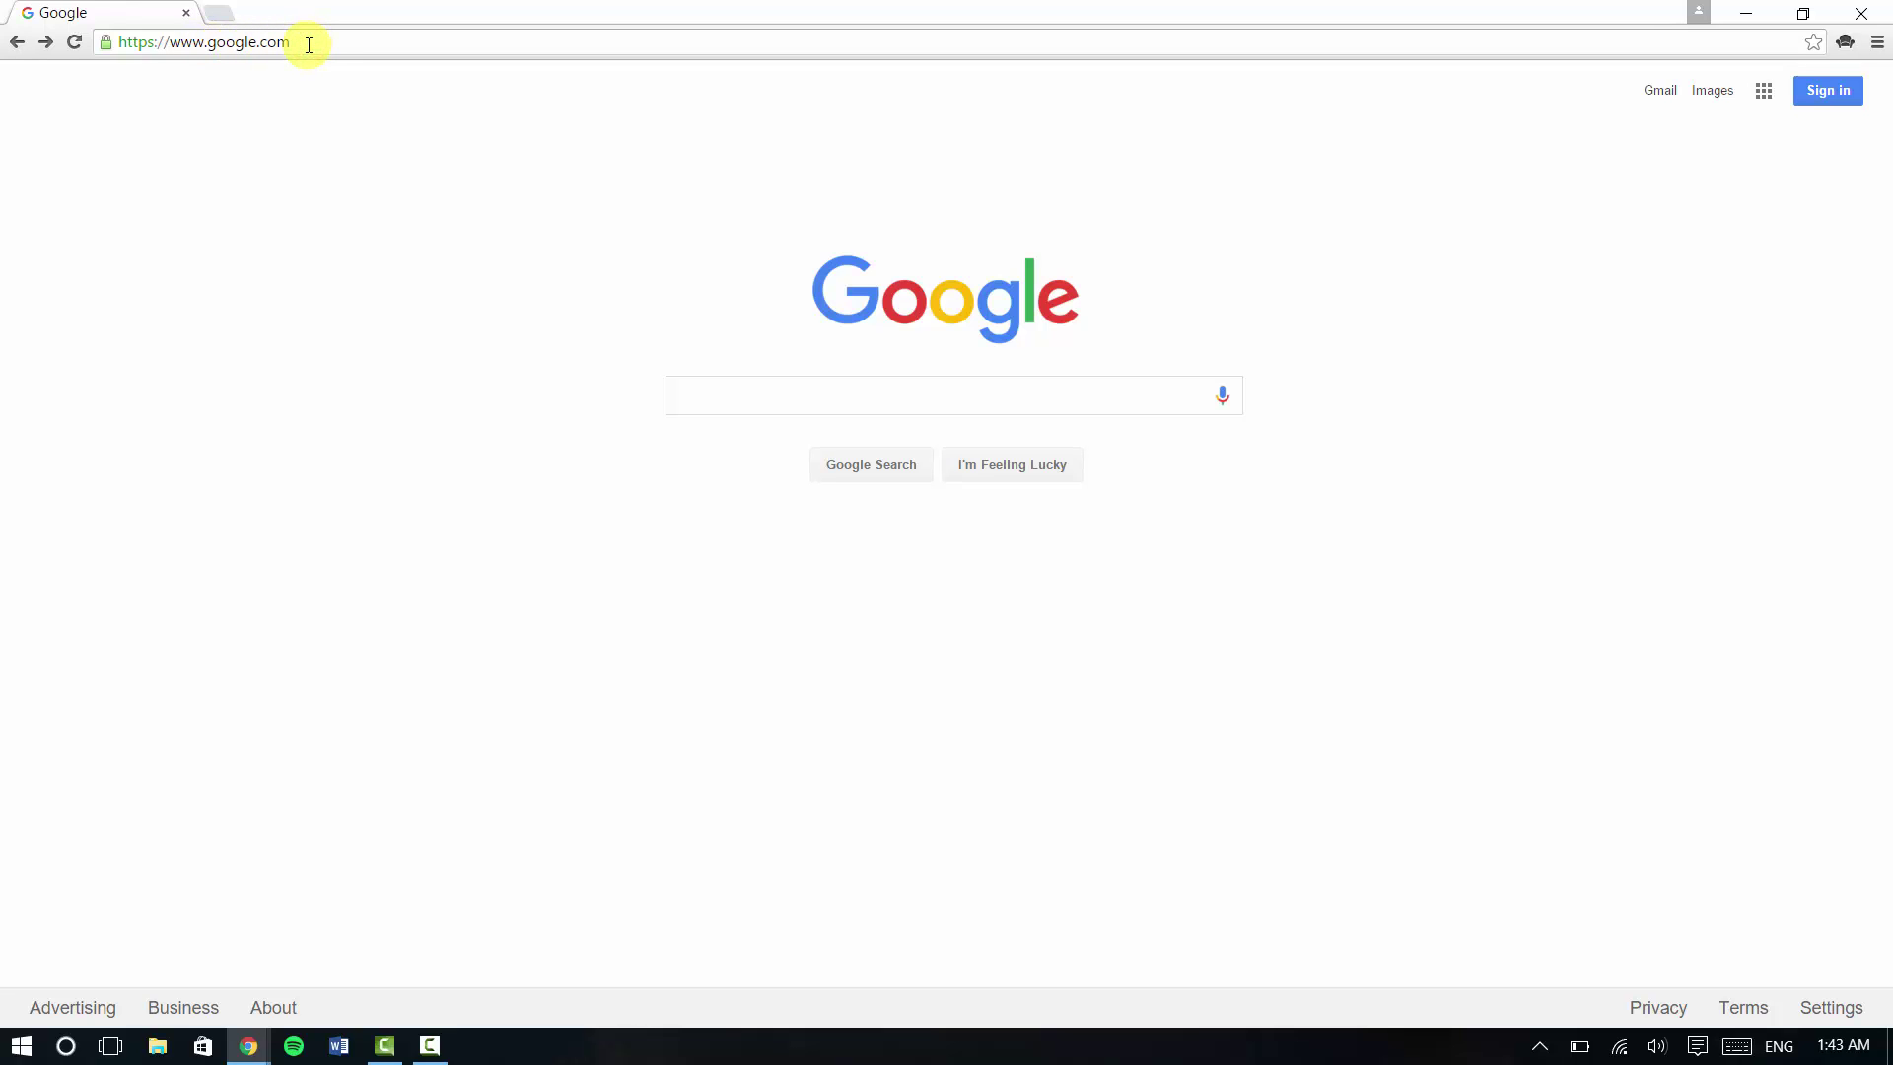
key("Return")
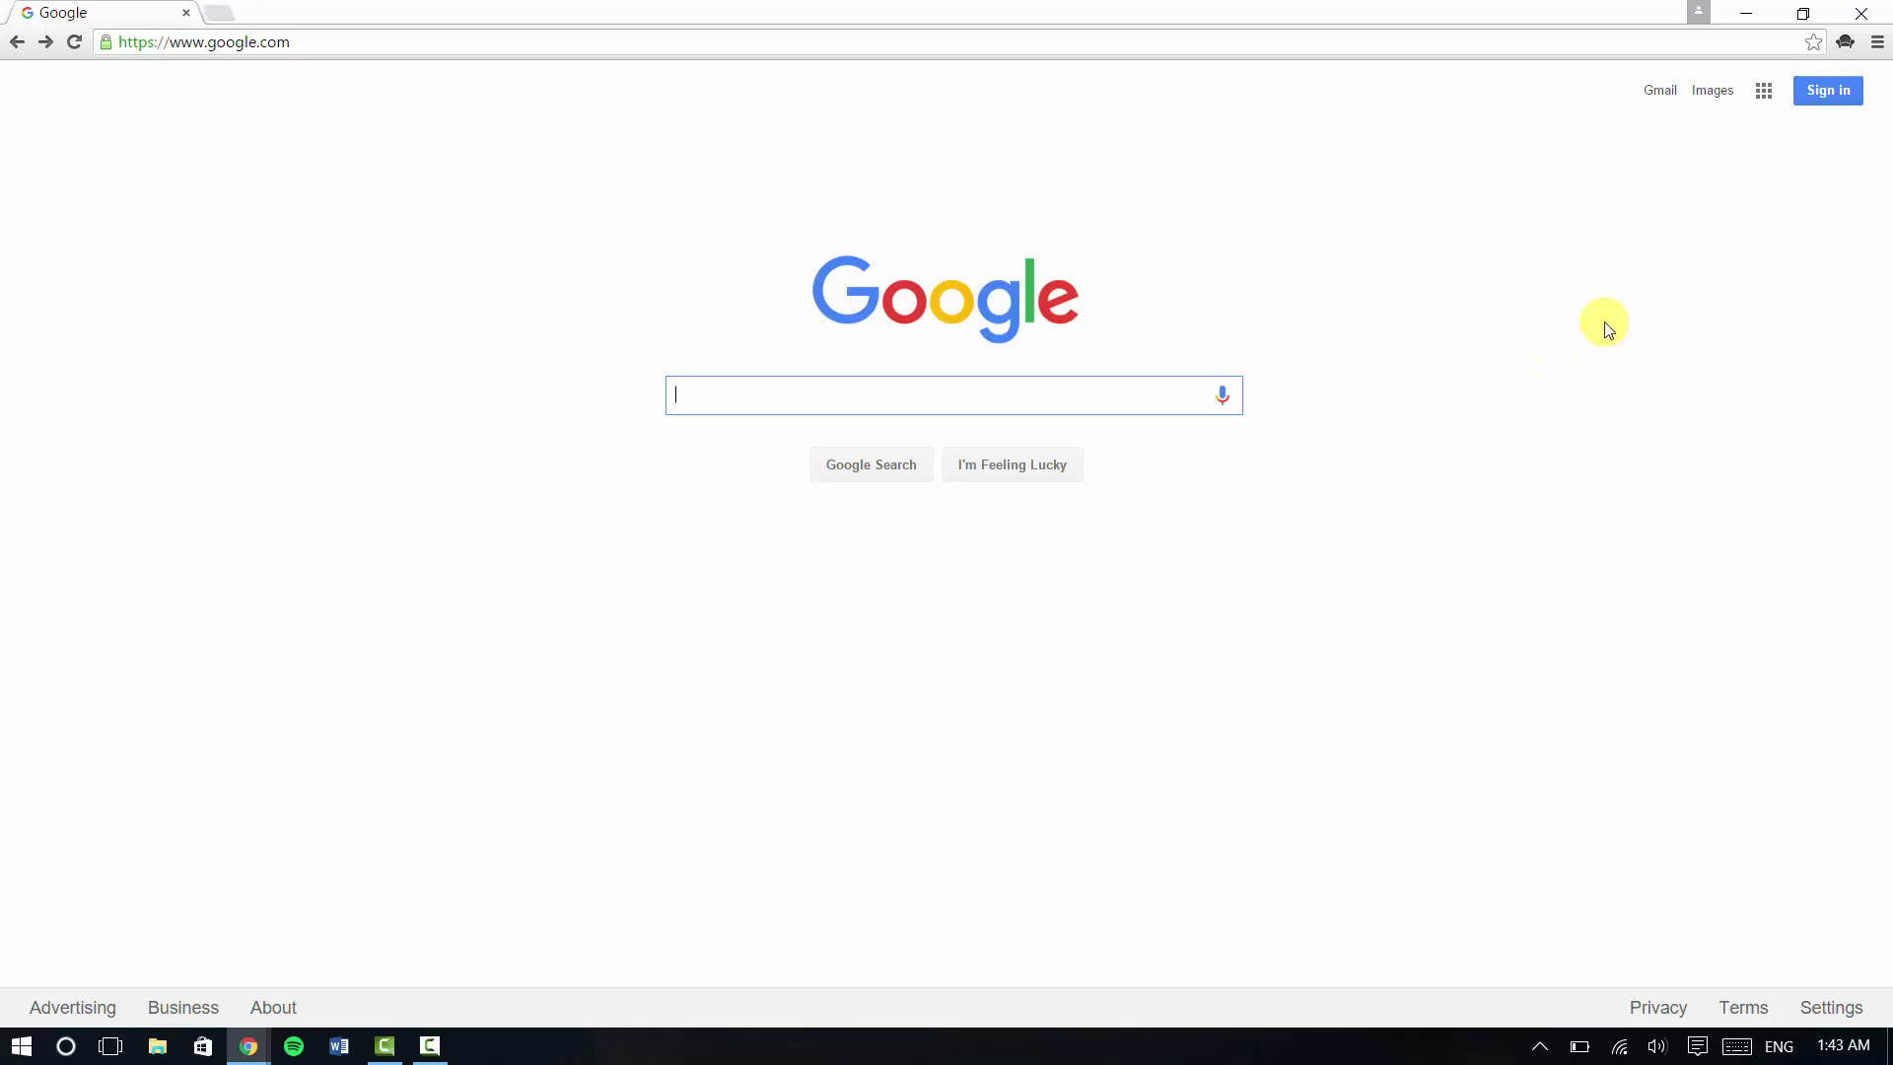
- Go to Sign in and choose Create account to reach the empty signup form
left_click(1825, 91)
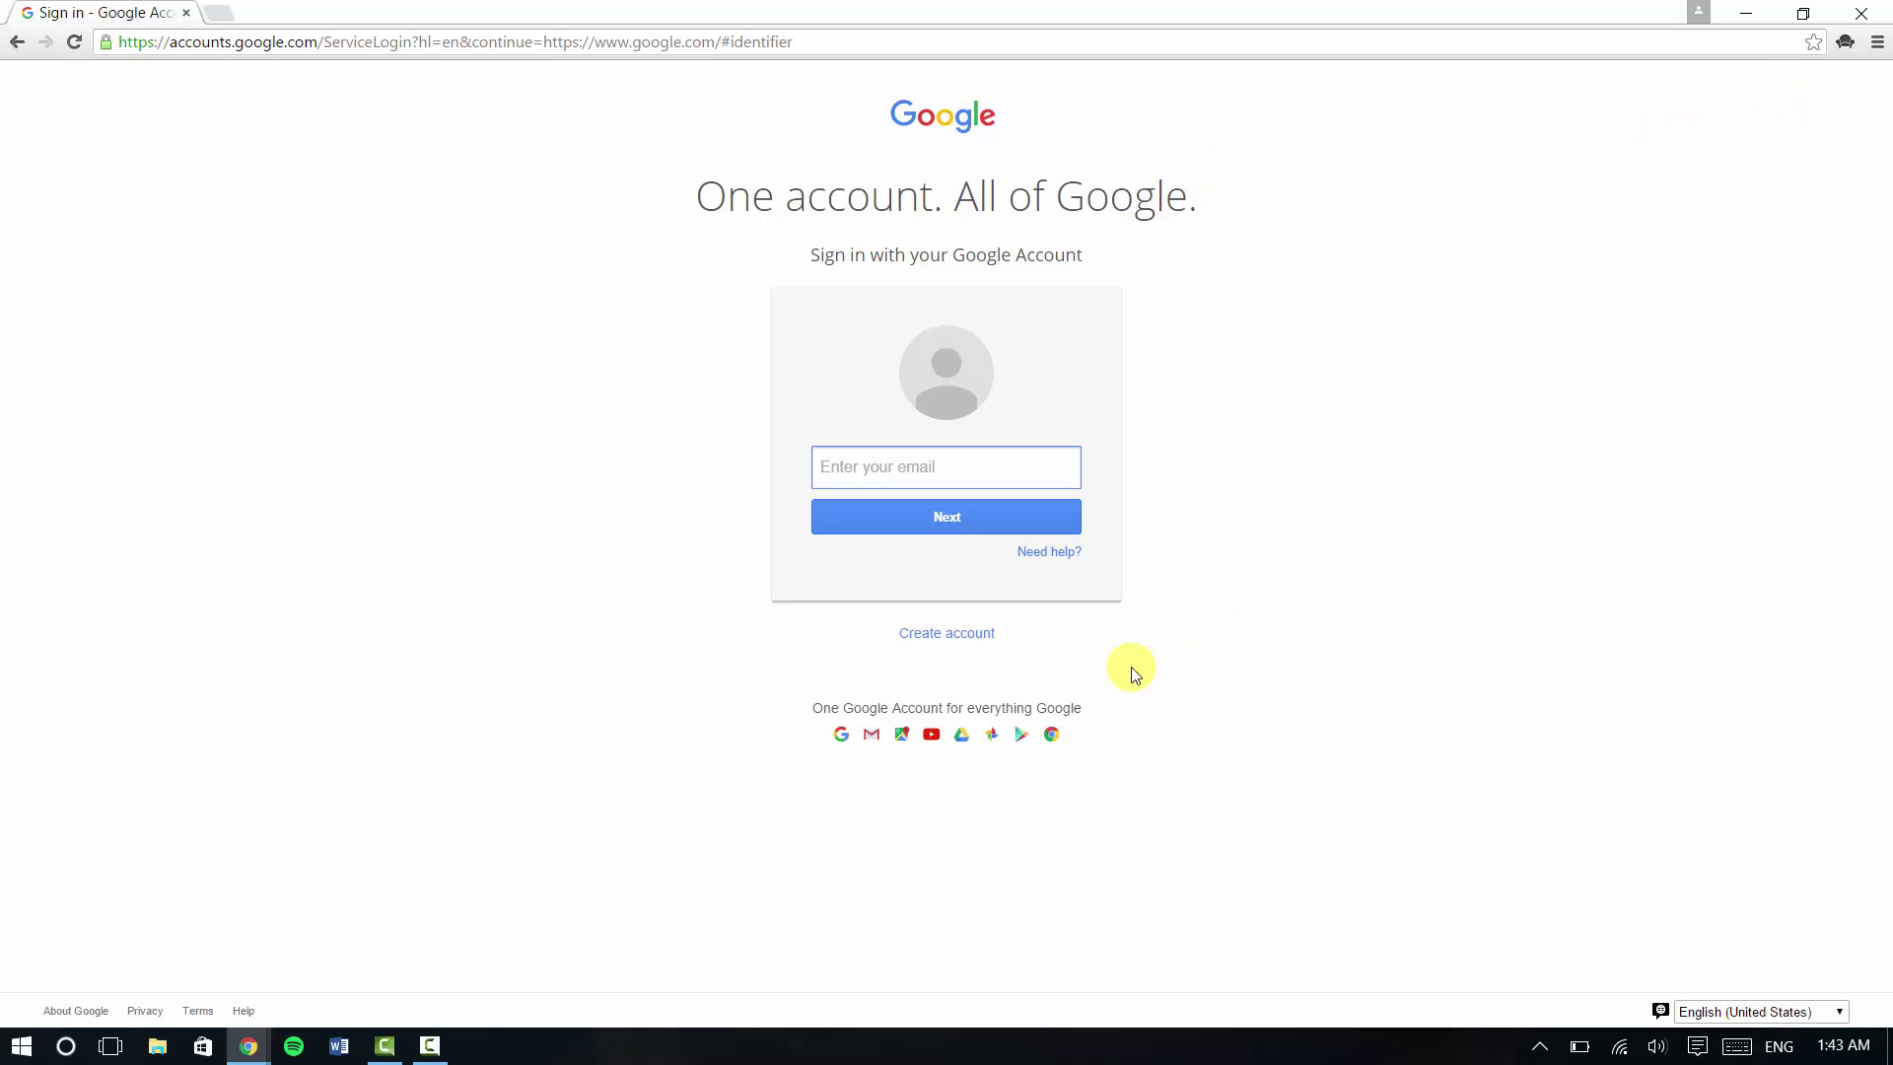
left_click(944, 638)
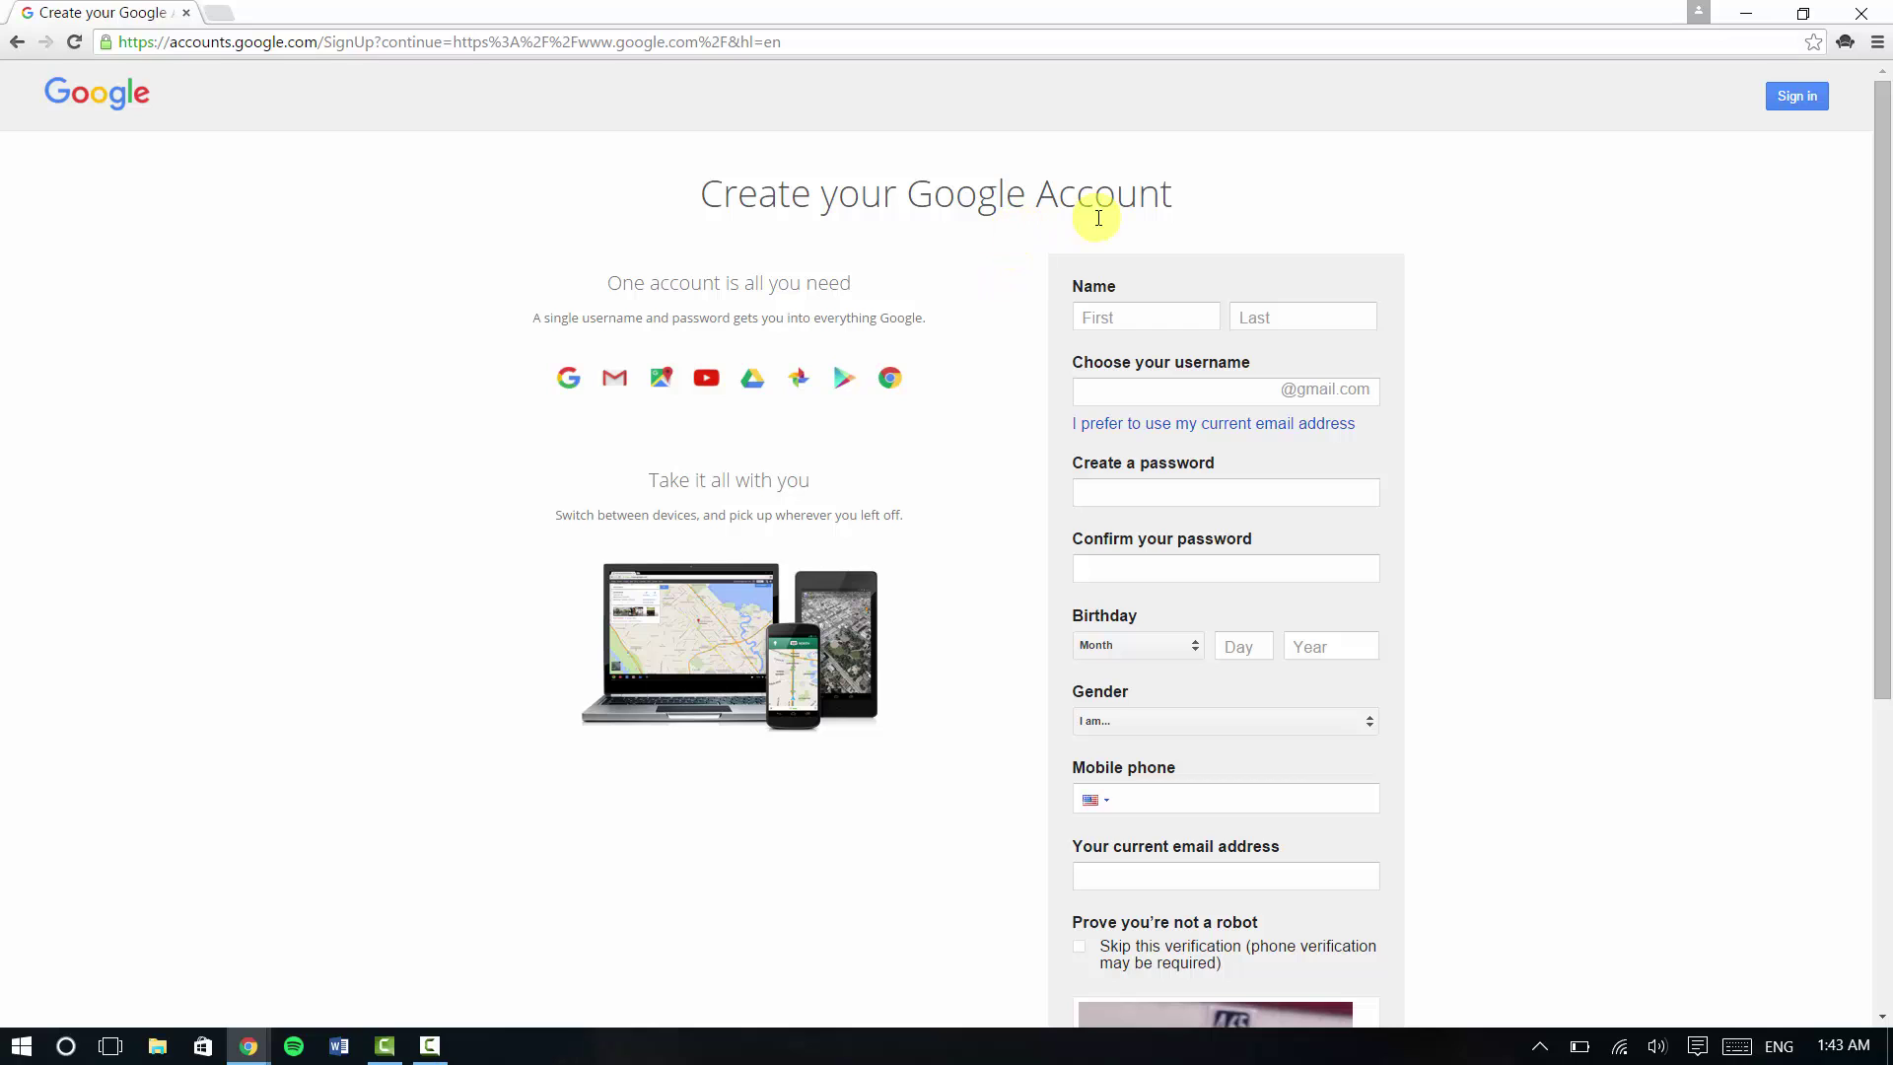
scroll(1467, 552, "down", 2)
scroll(1467, 558, "down", 3)
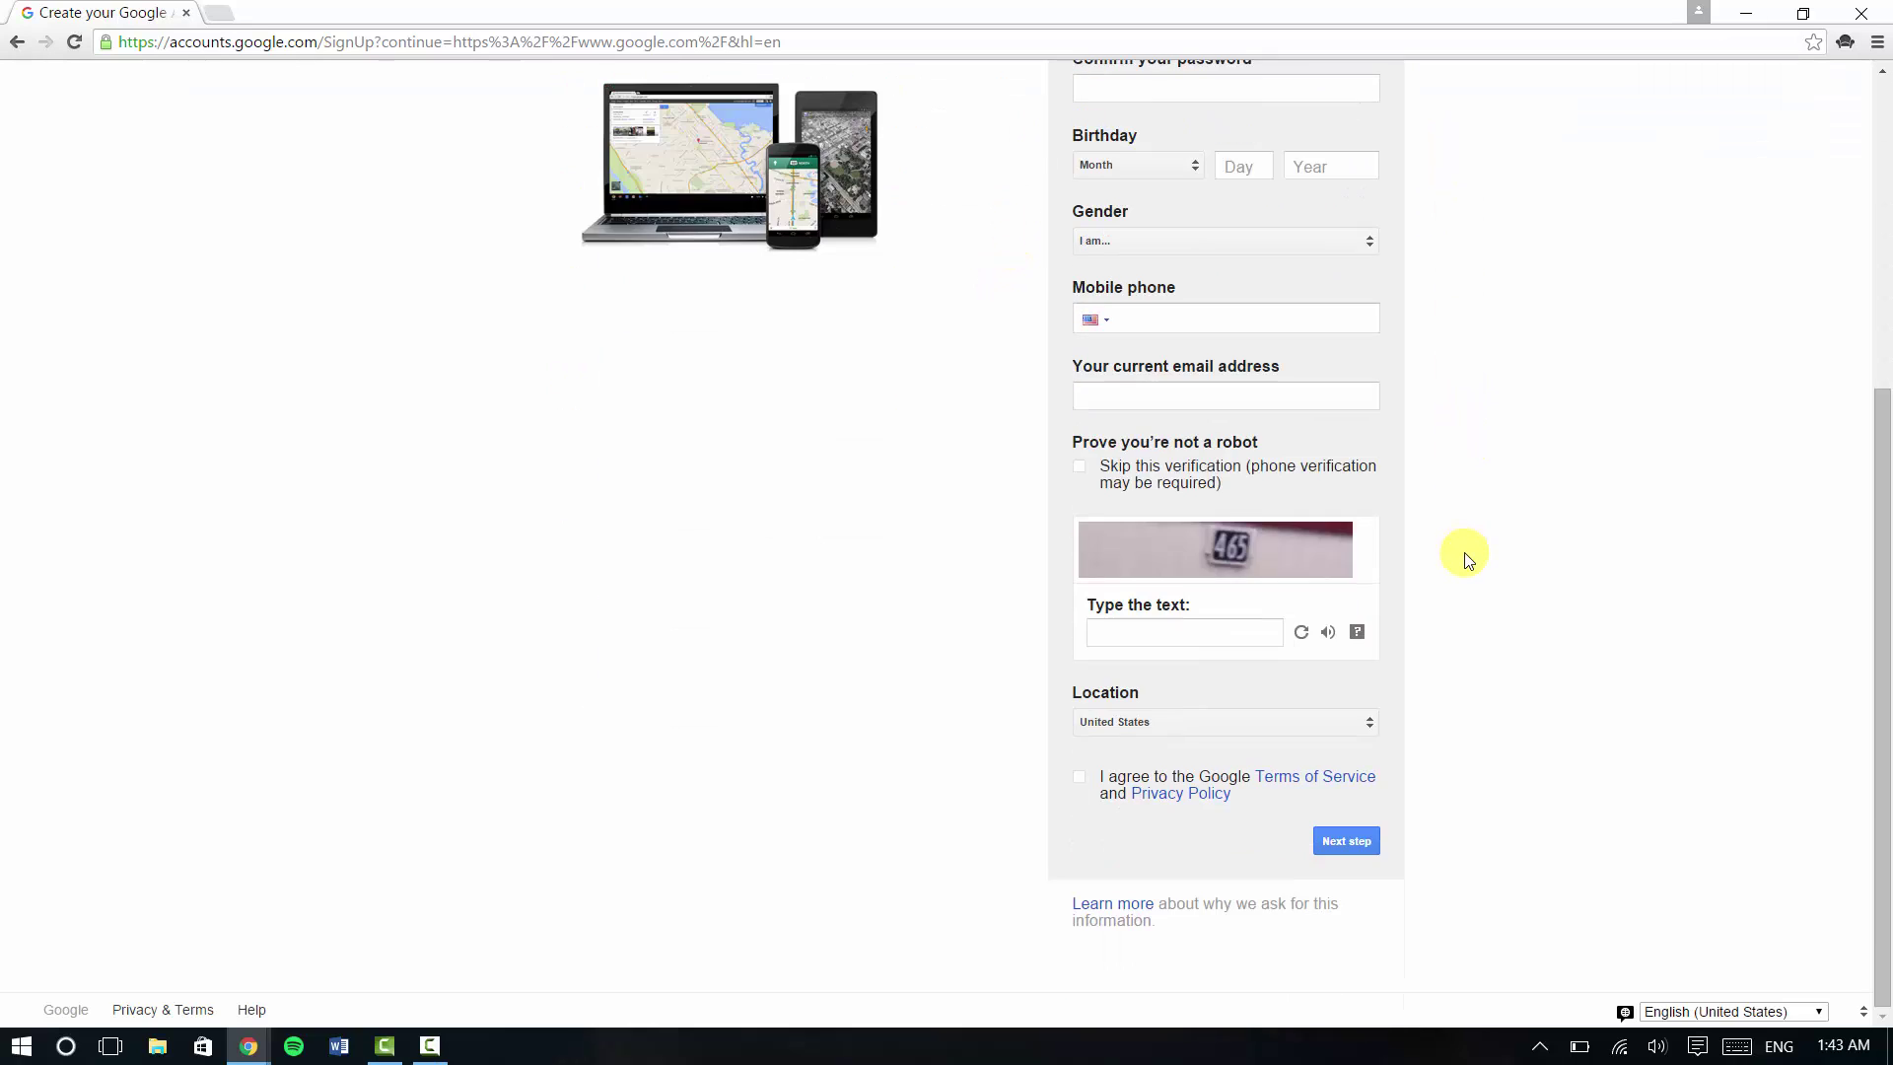
scroll(1467, 558, "up", 5)
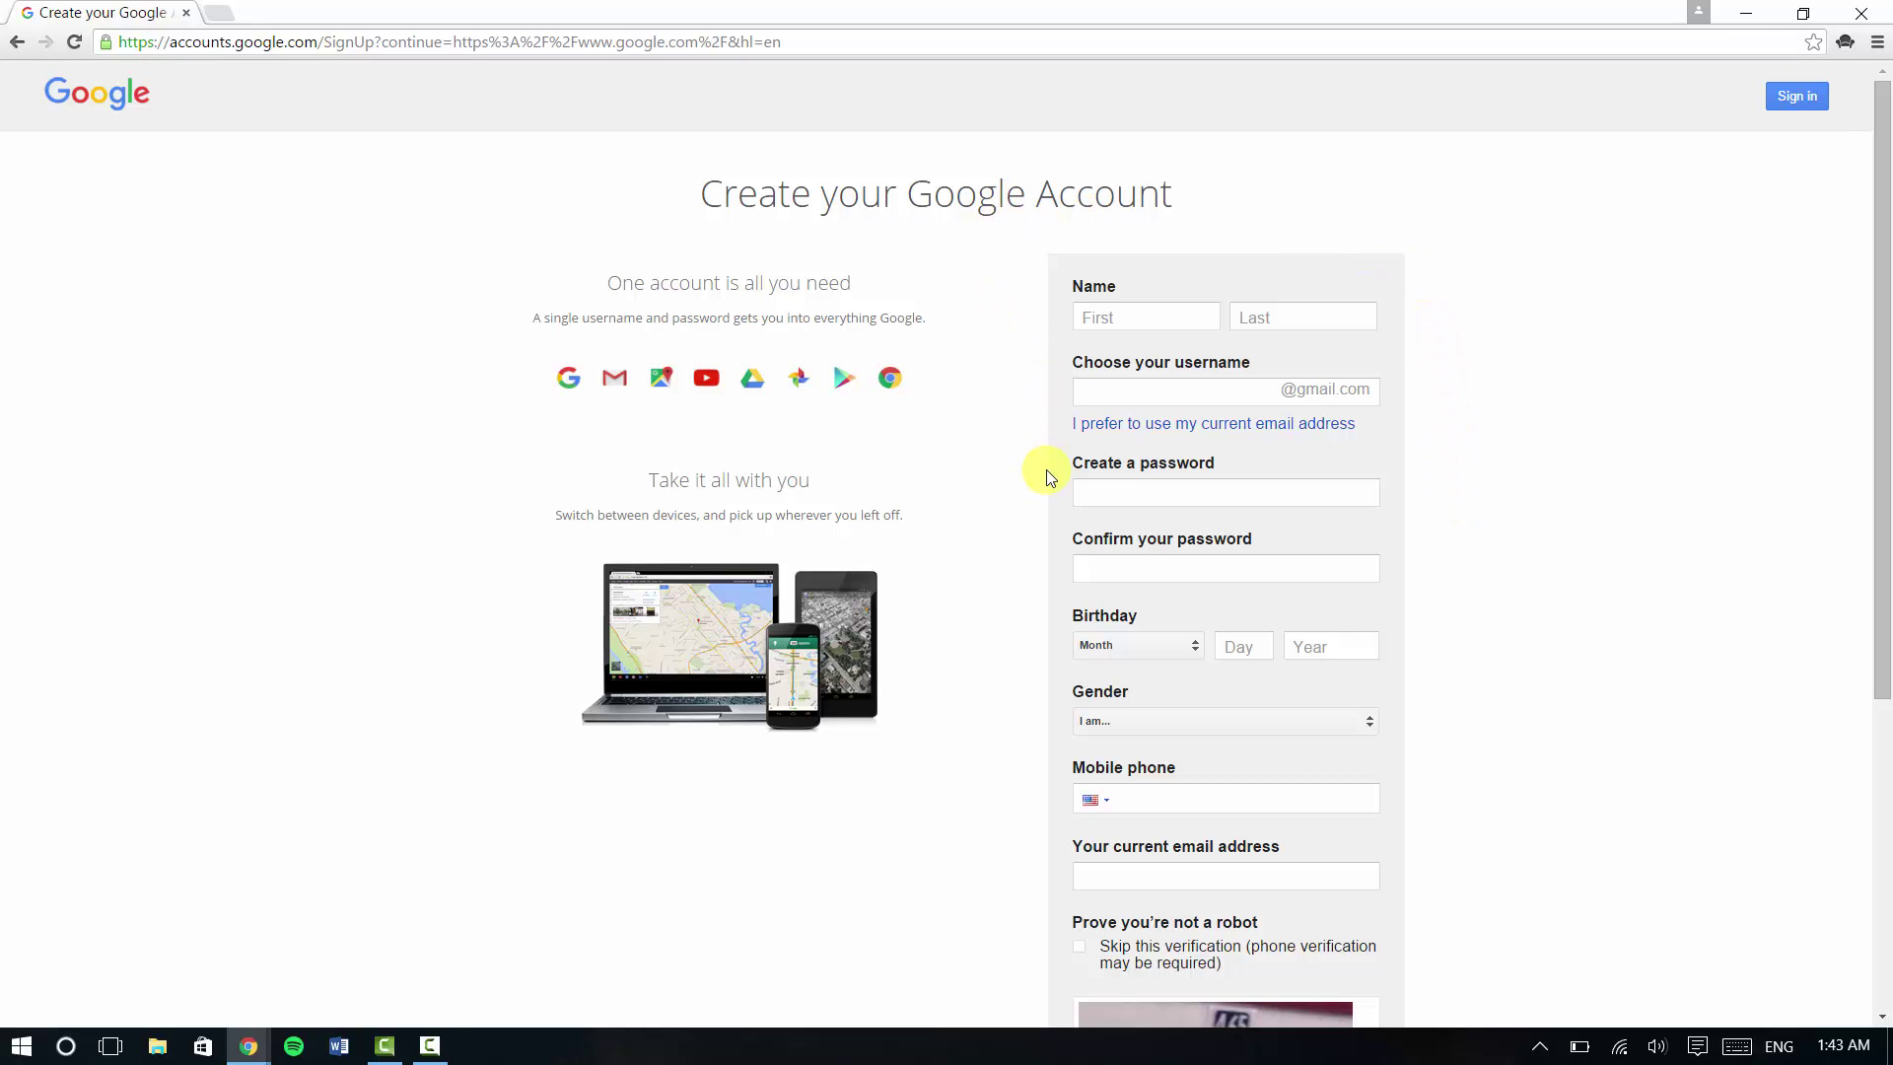
scroll(1045, 513, "down", 4)
scroll(1055, 718, "down", 1)
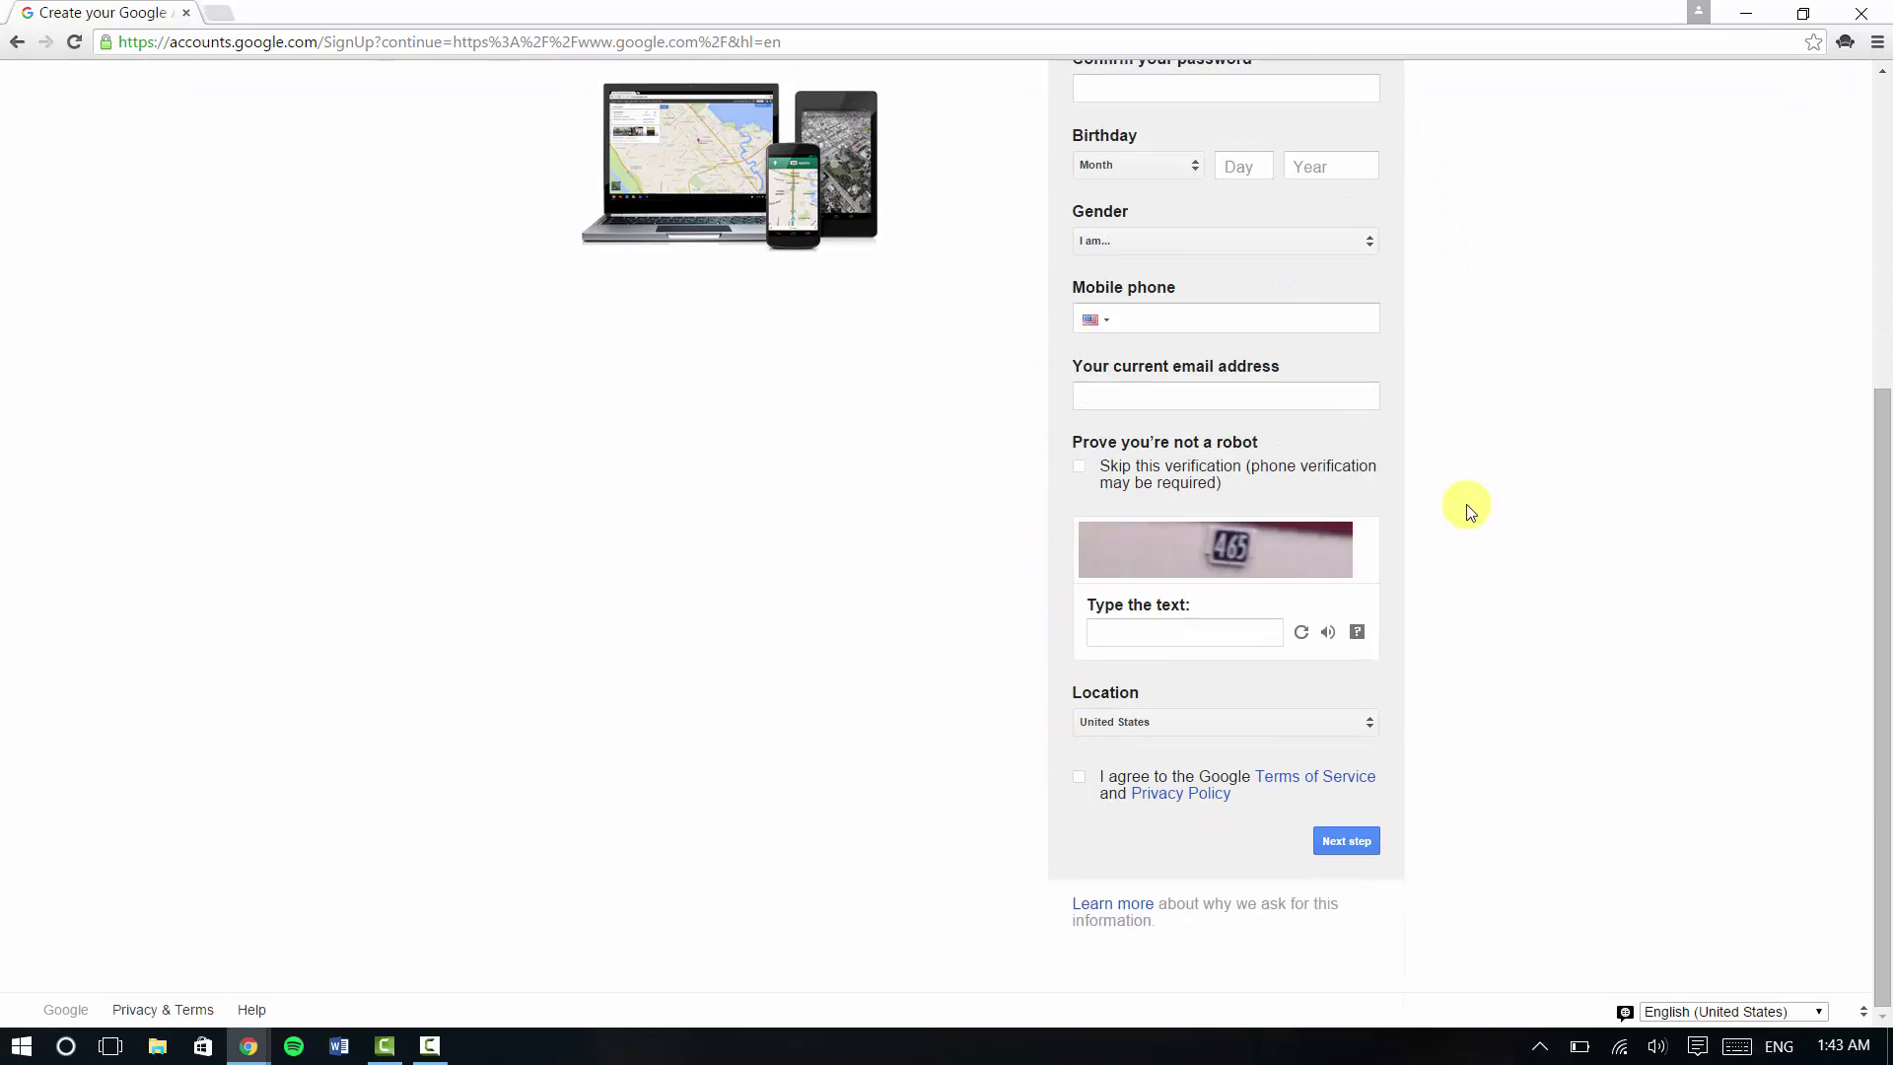
scroll(1470, 355, "up", 5)
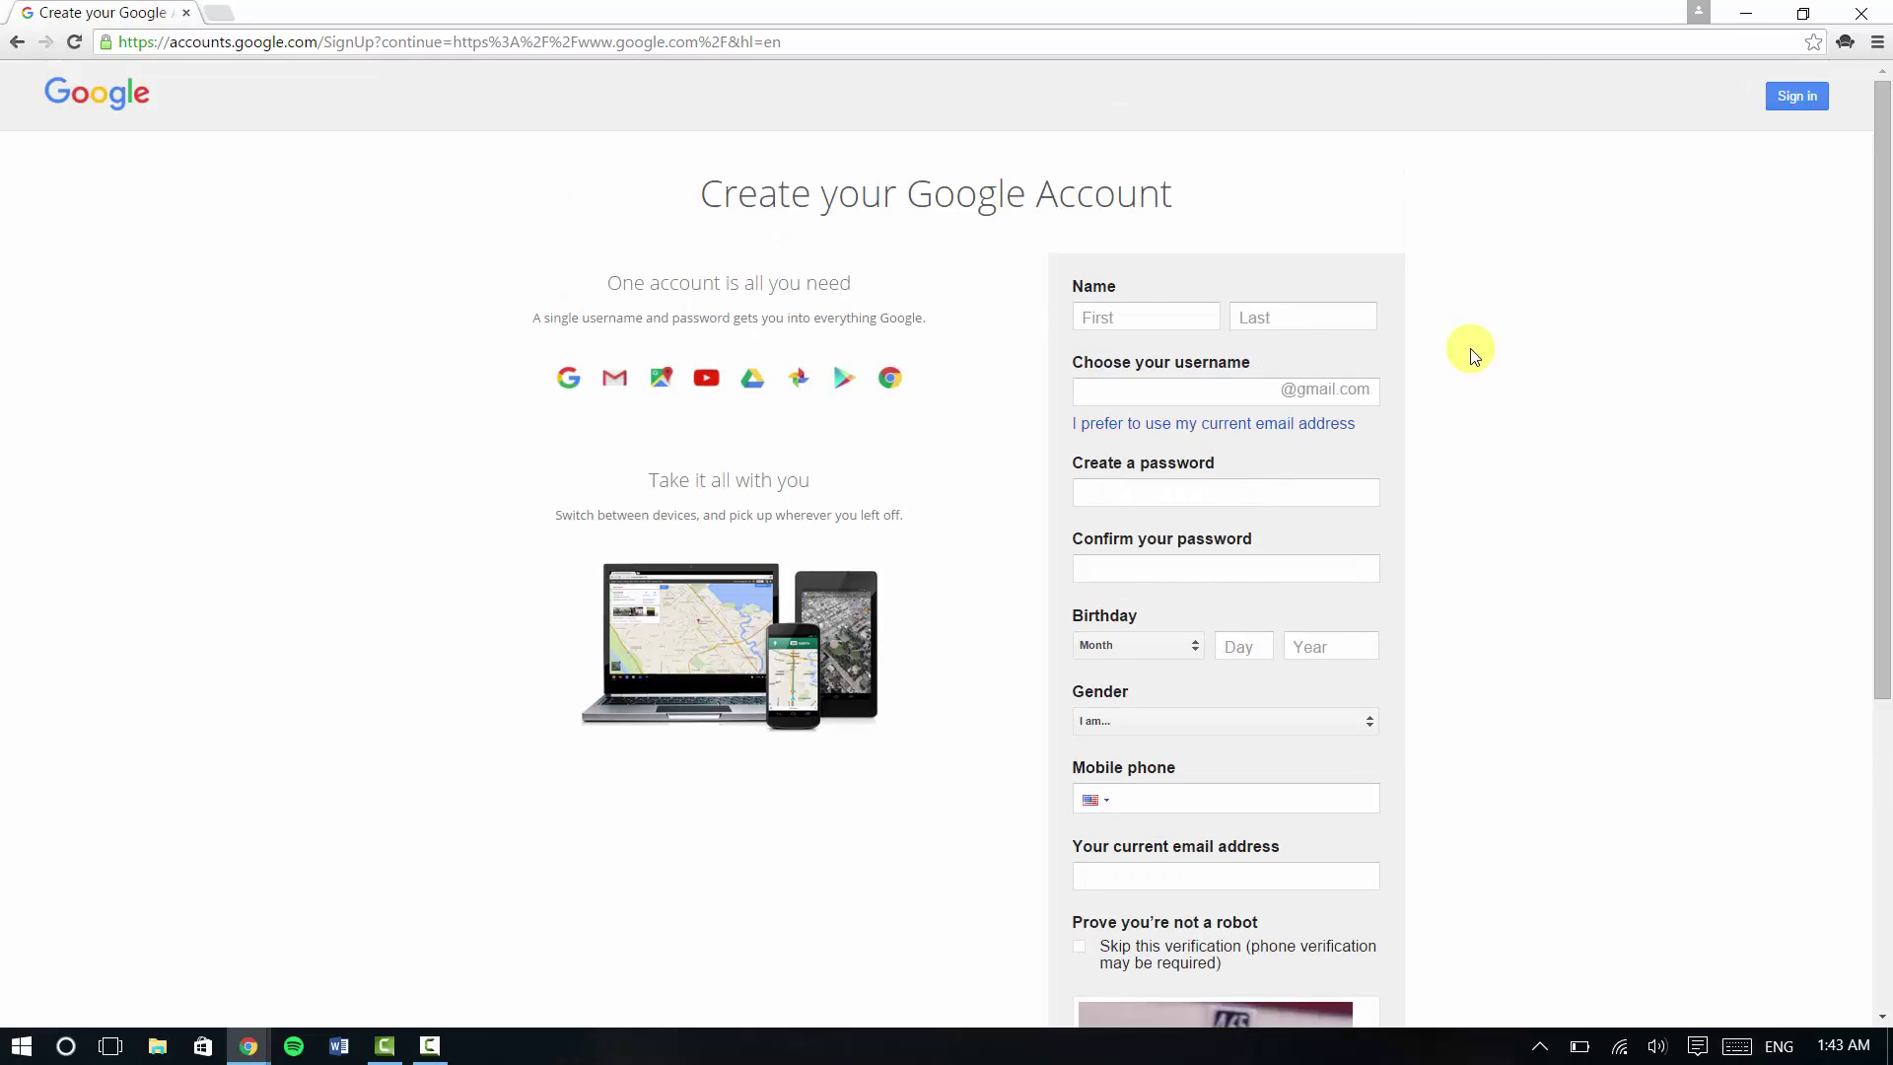
- Enter the user's first name and last name, and choose a Gmail username
left_click(1088, 316)
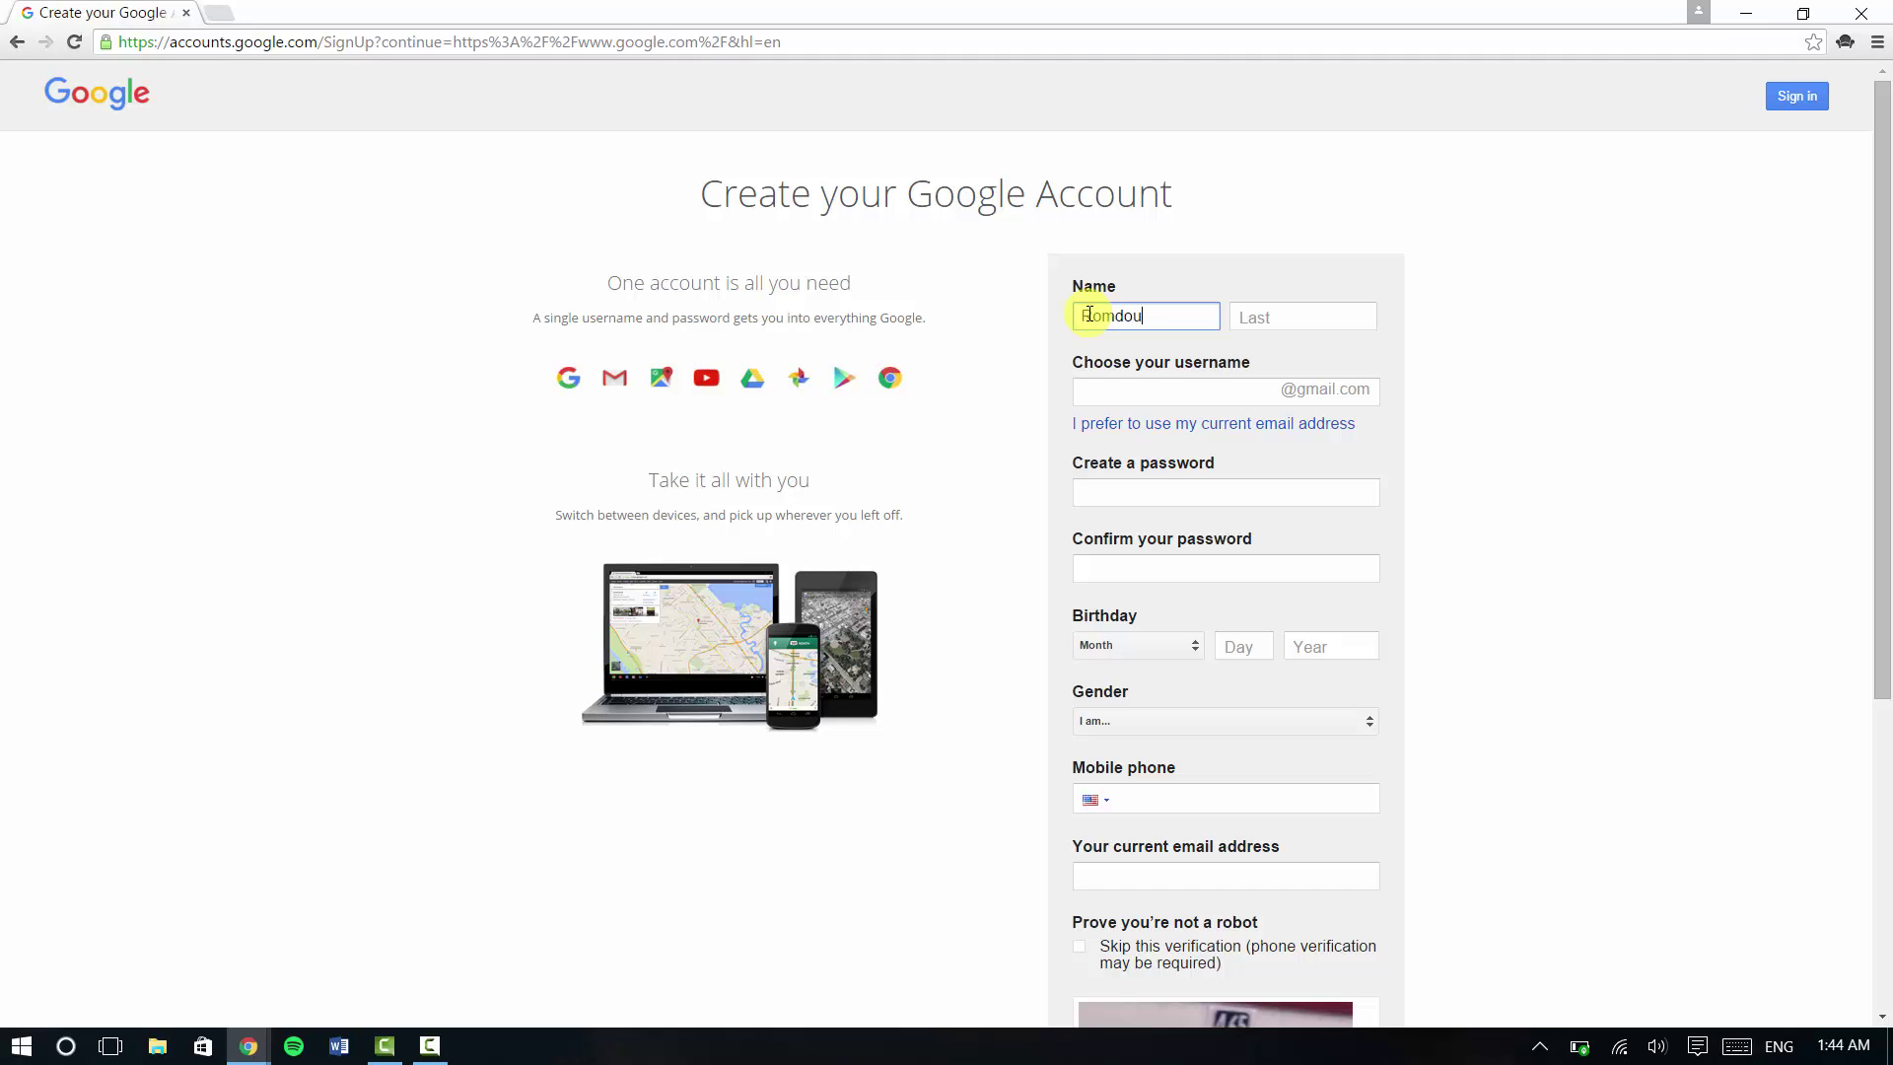
left_click(1257, 316)
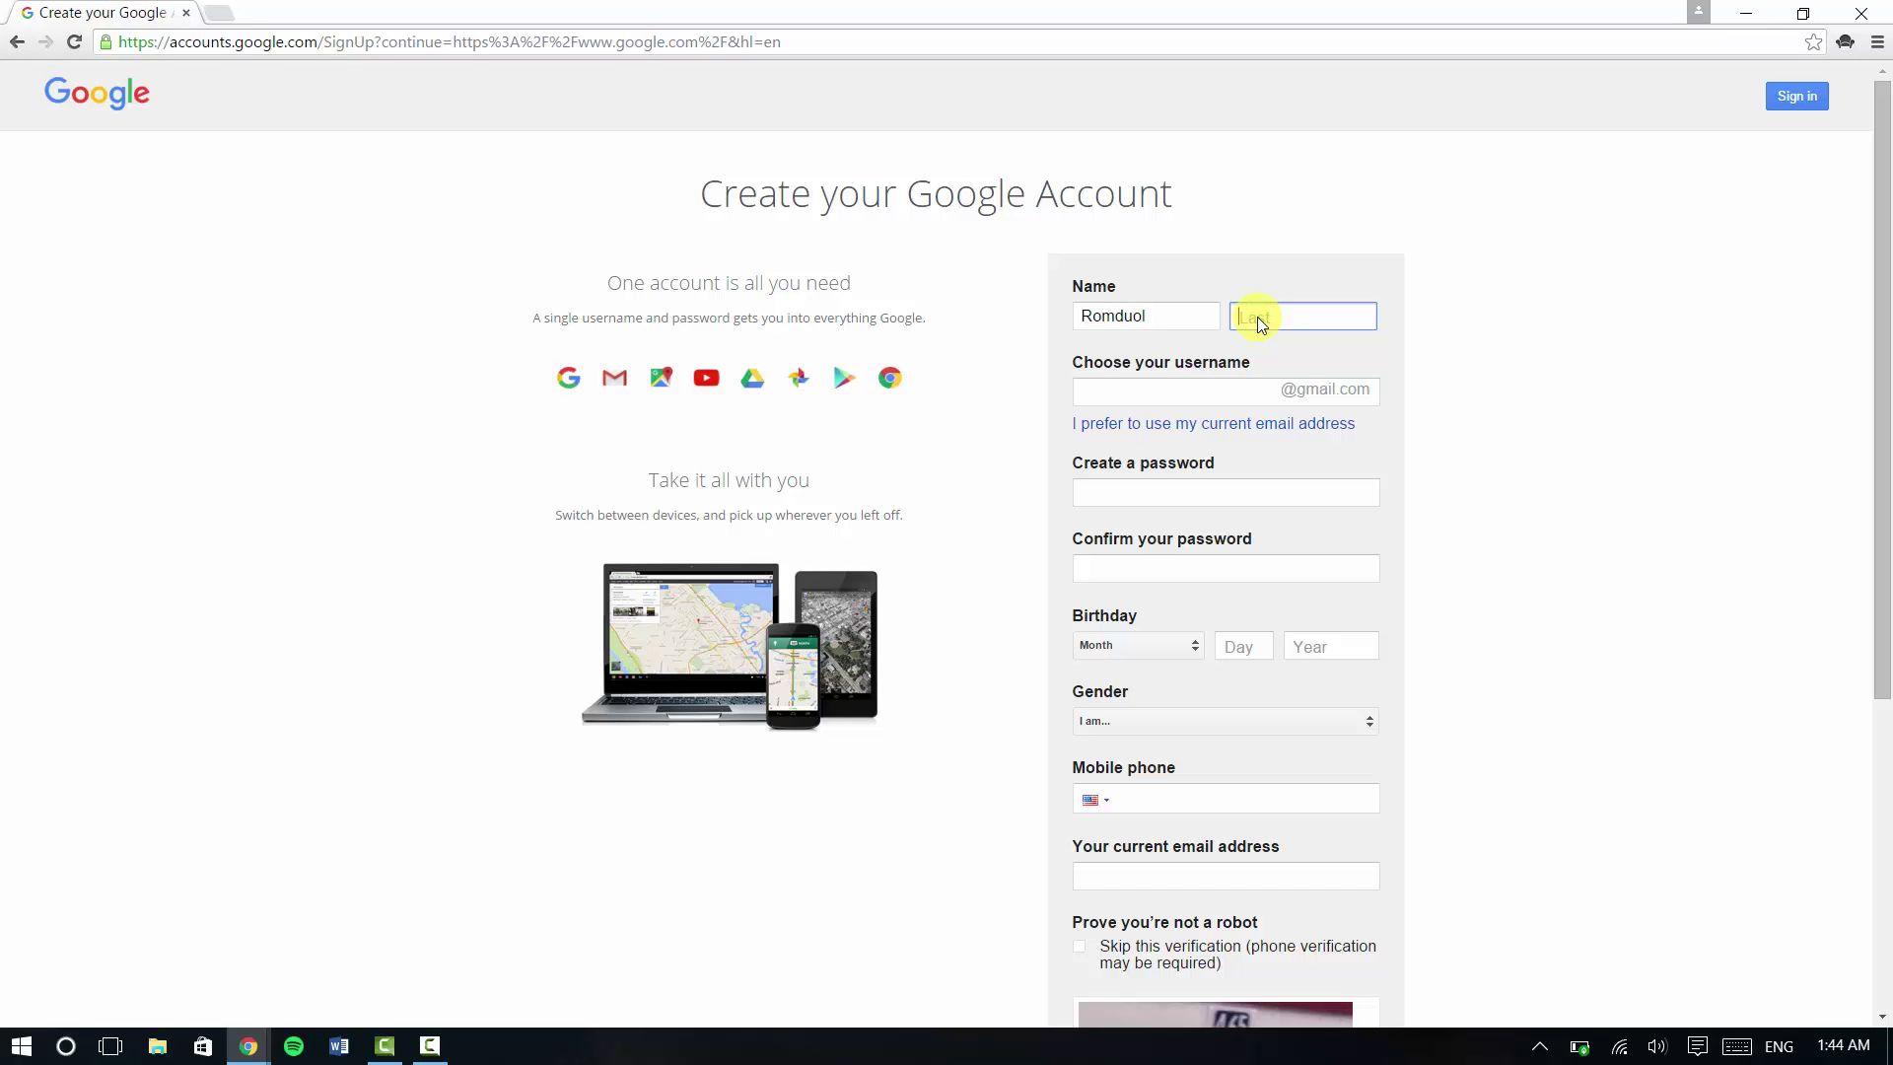
left_click(1090, 391)
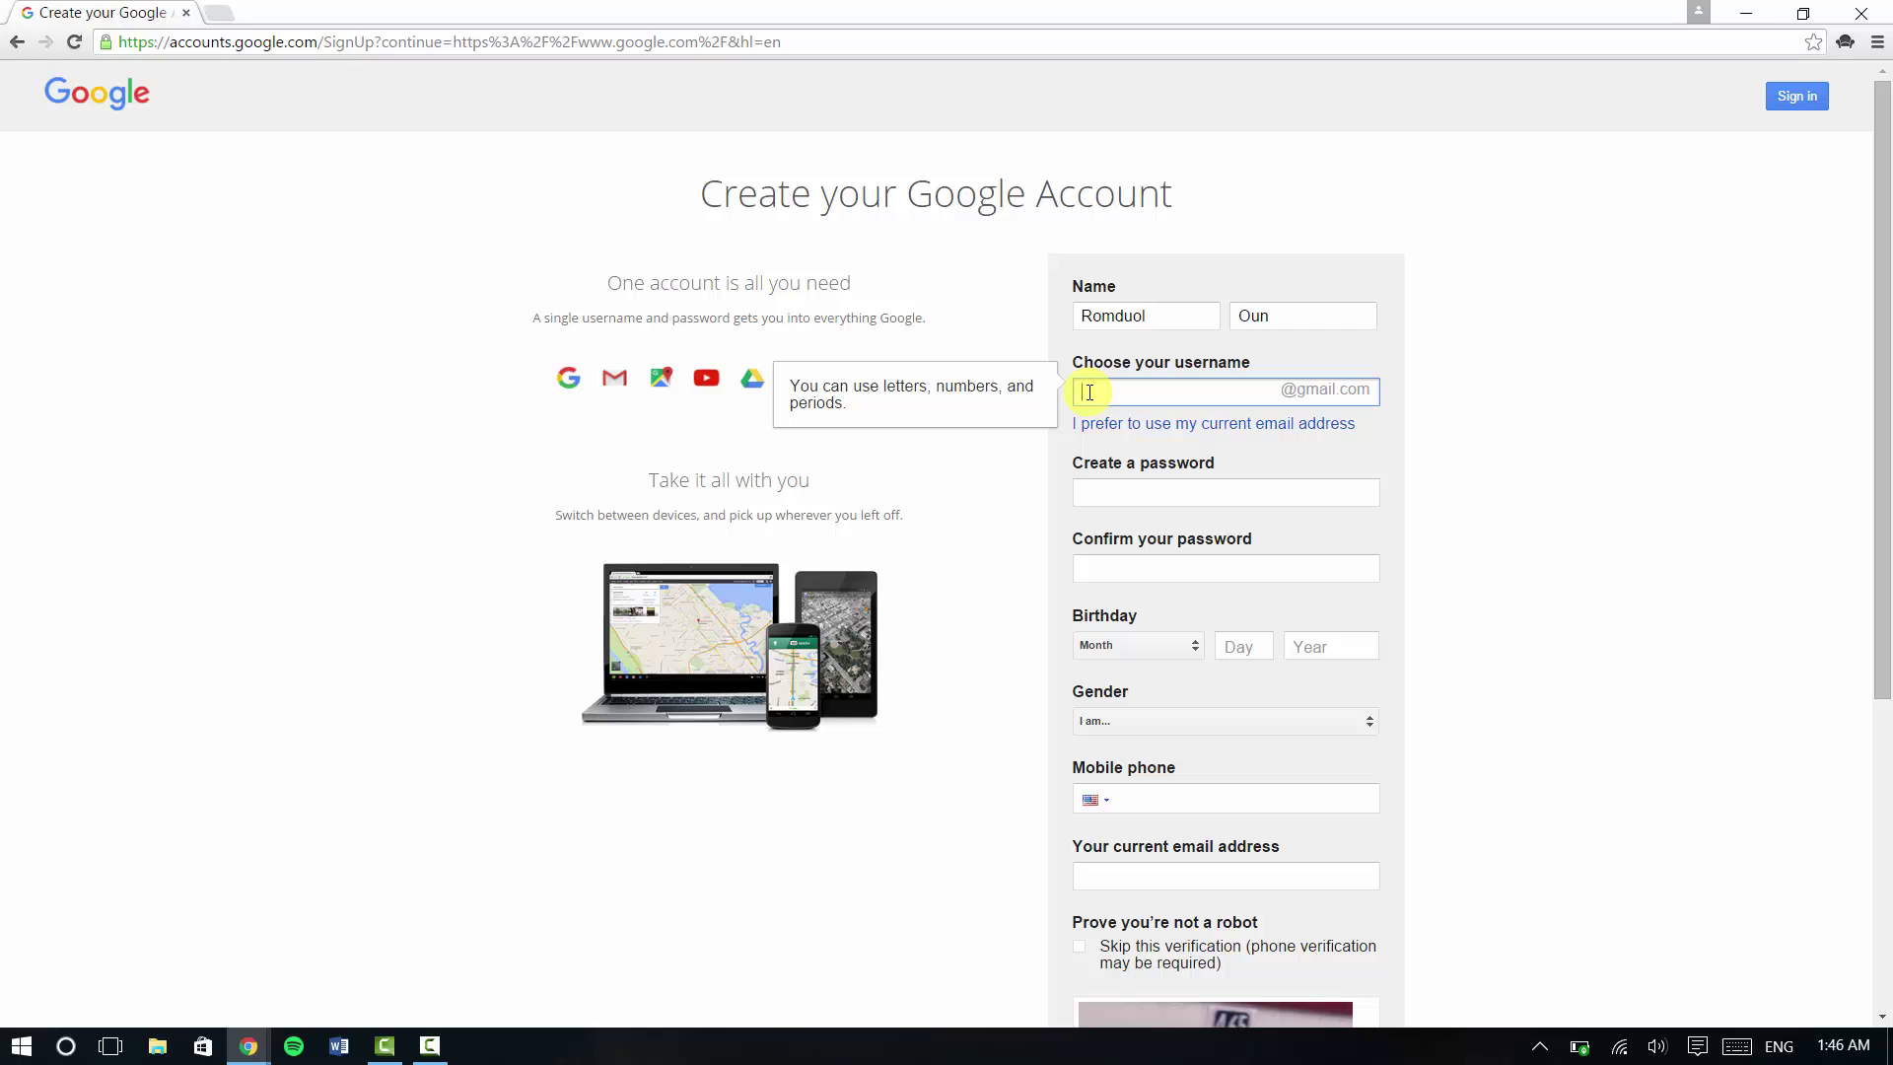
- Type the account password in Create a password and retype it in Confirm your password
left_click(1239, 483)
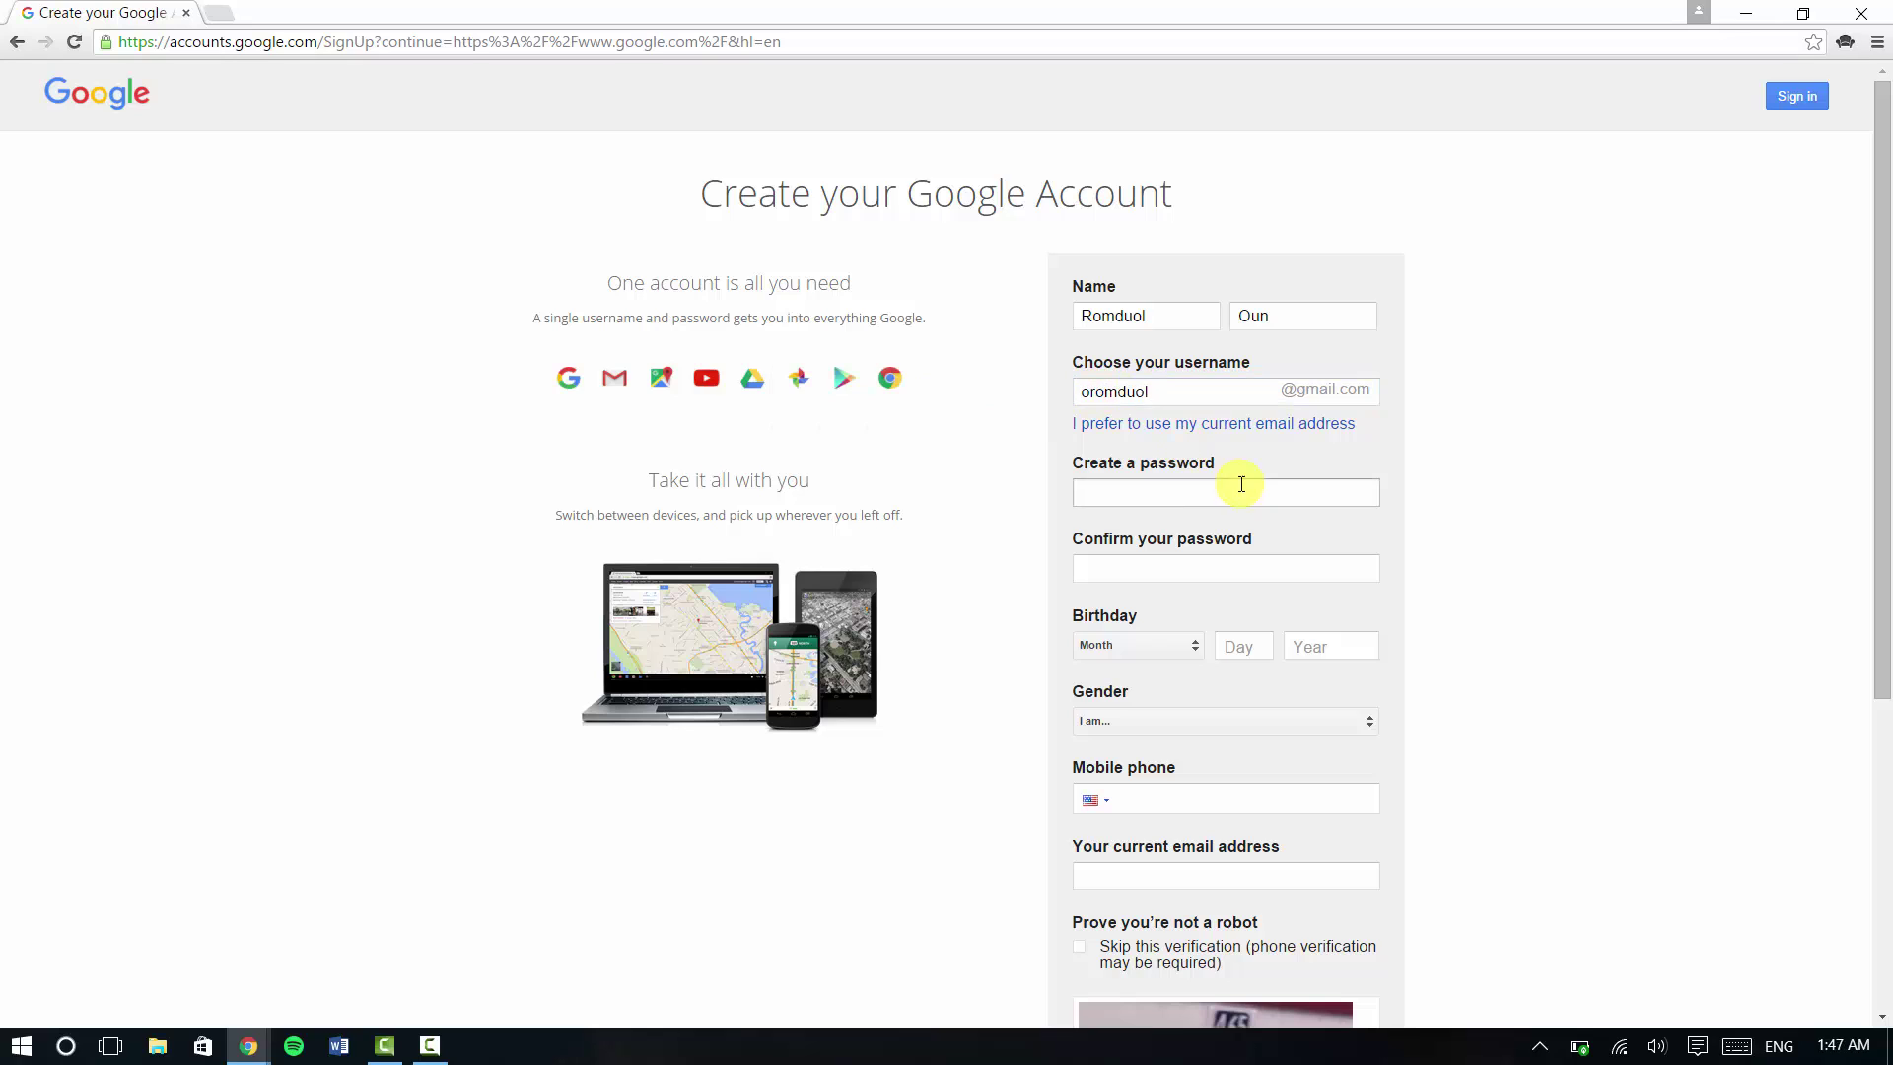
left_click(1096, 495)
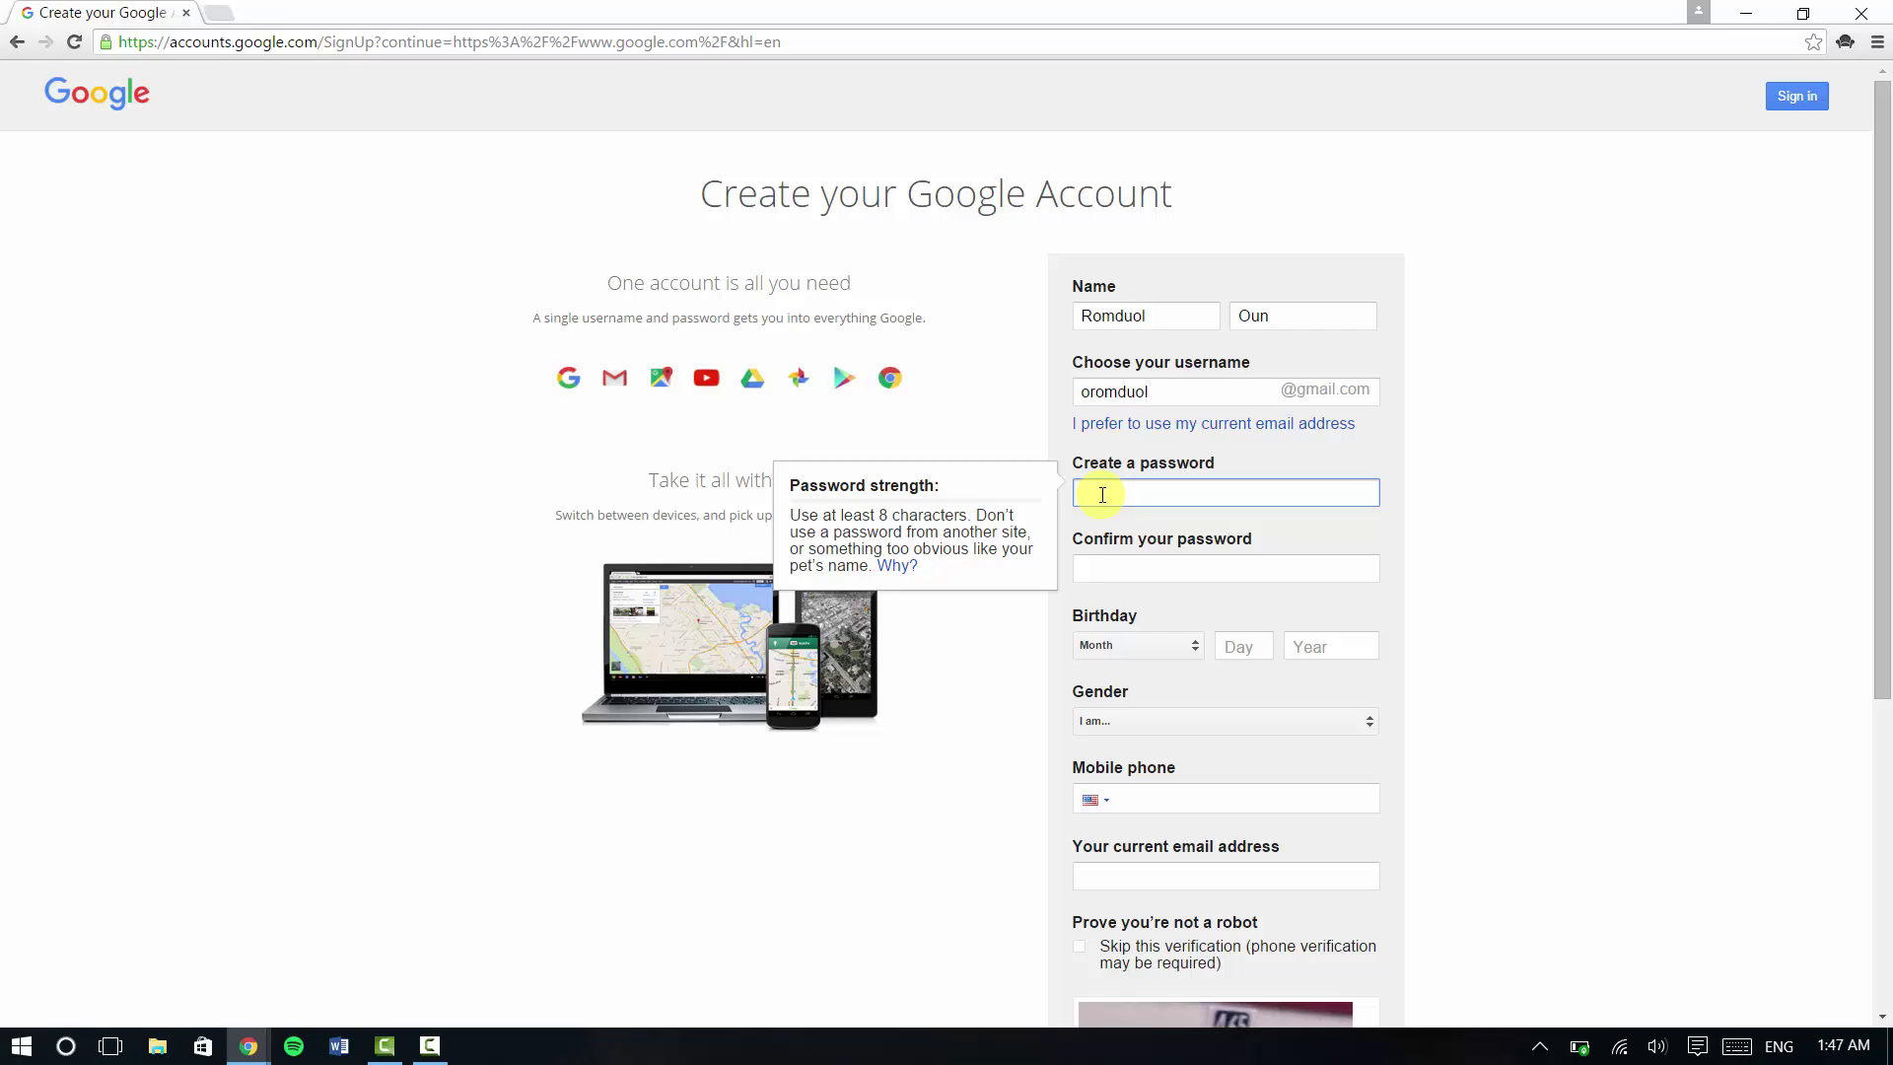
type("••••••••••")
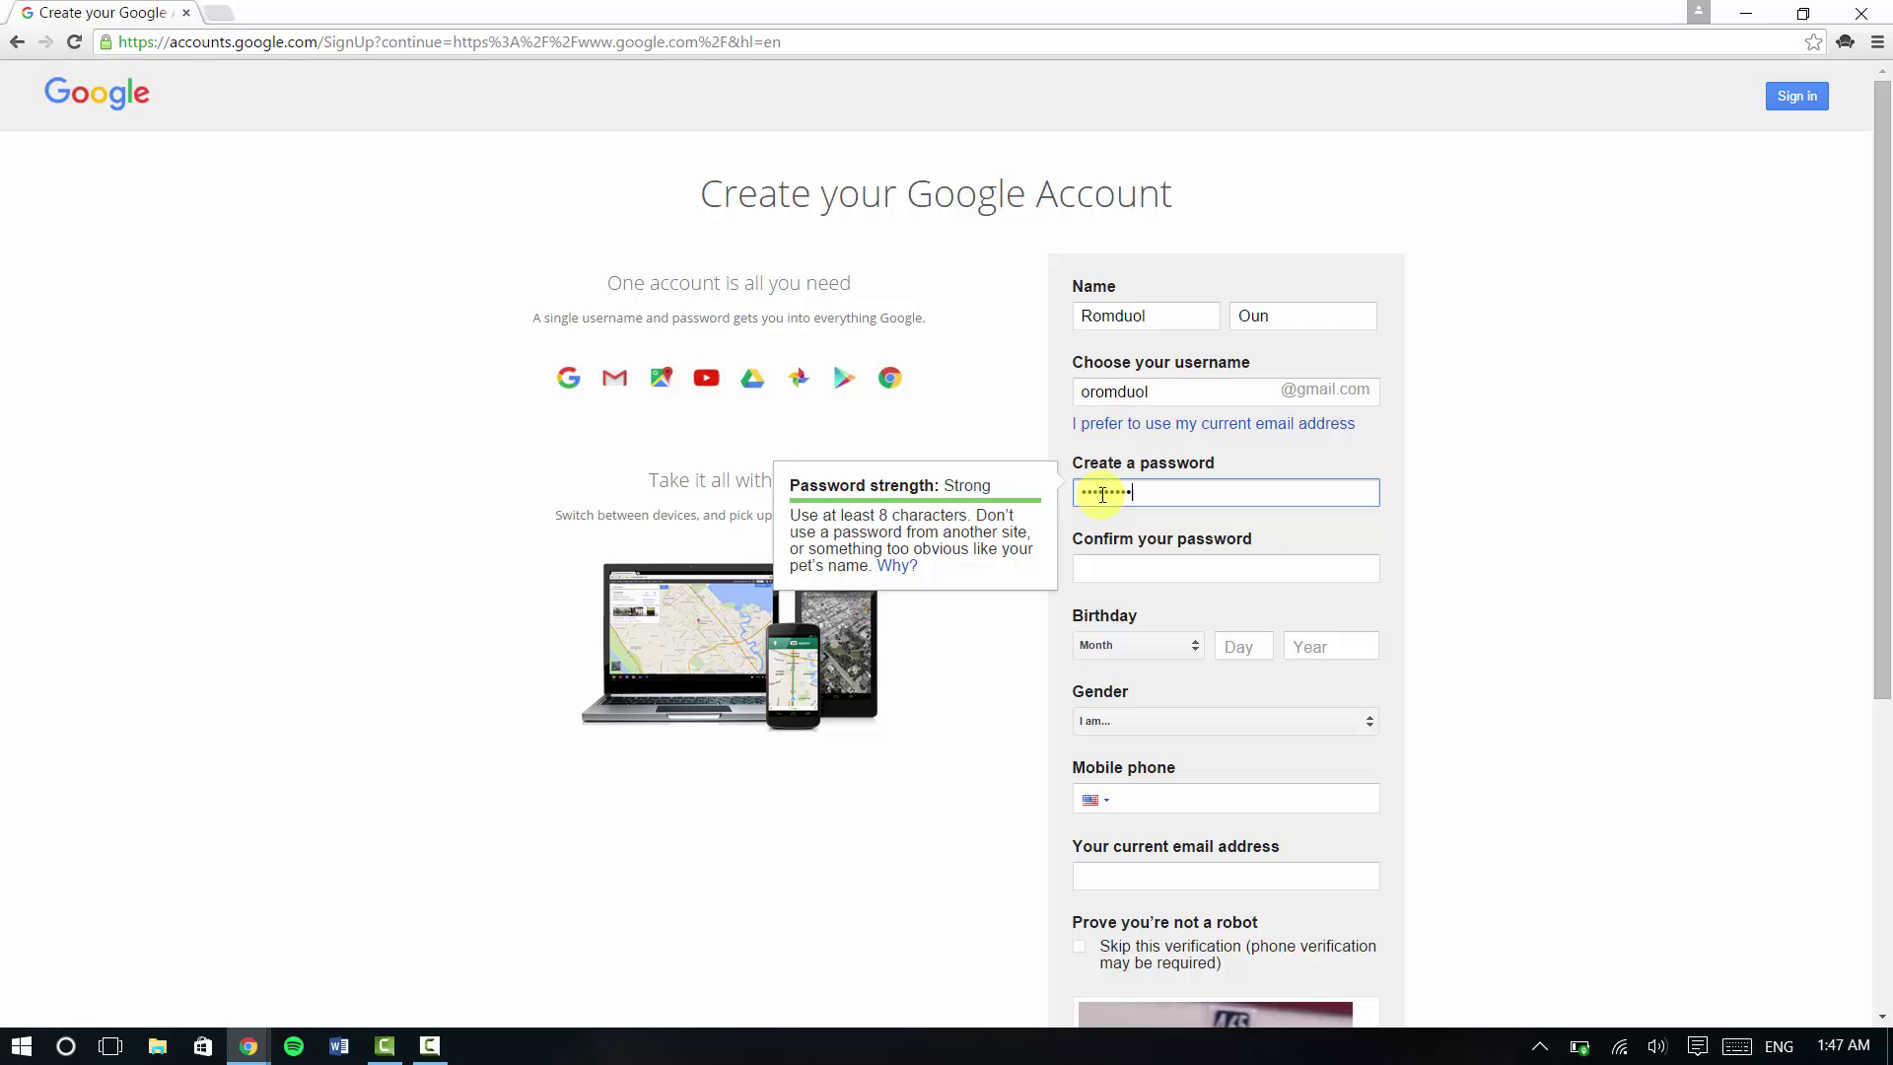
type("•")
left_click(1106, 574)
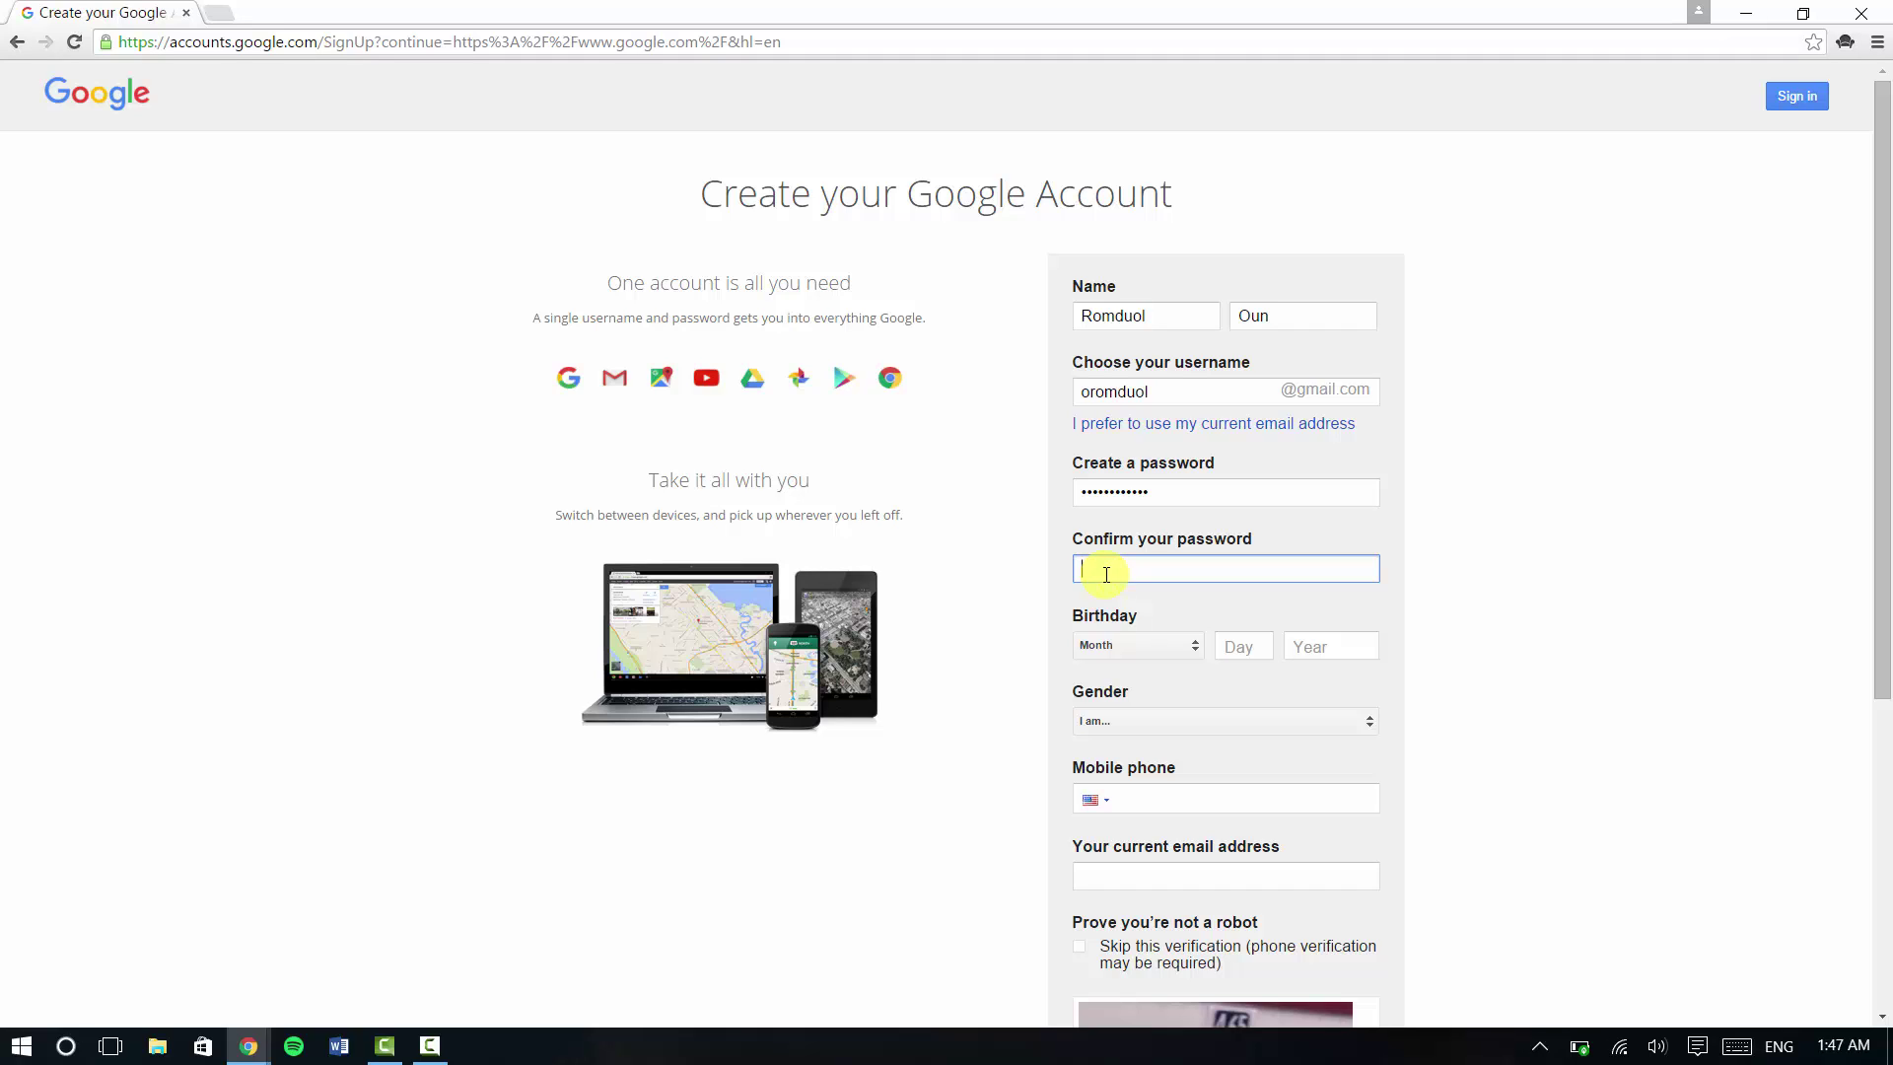
type("••••••••••••")
- Set the birthday to February 14, 1992
left_click(1127, 647)
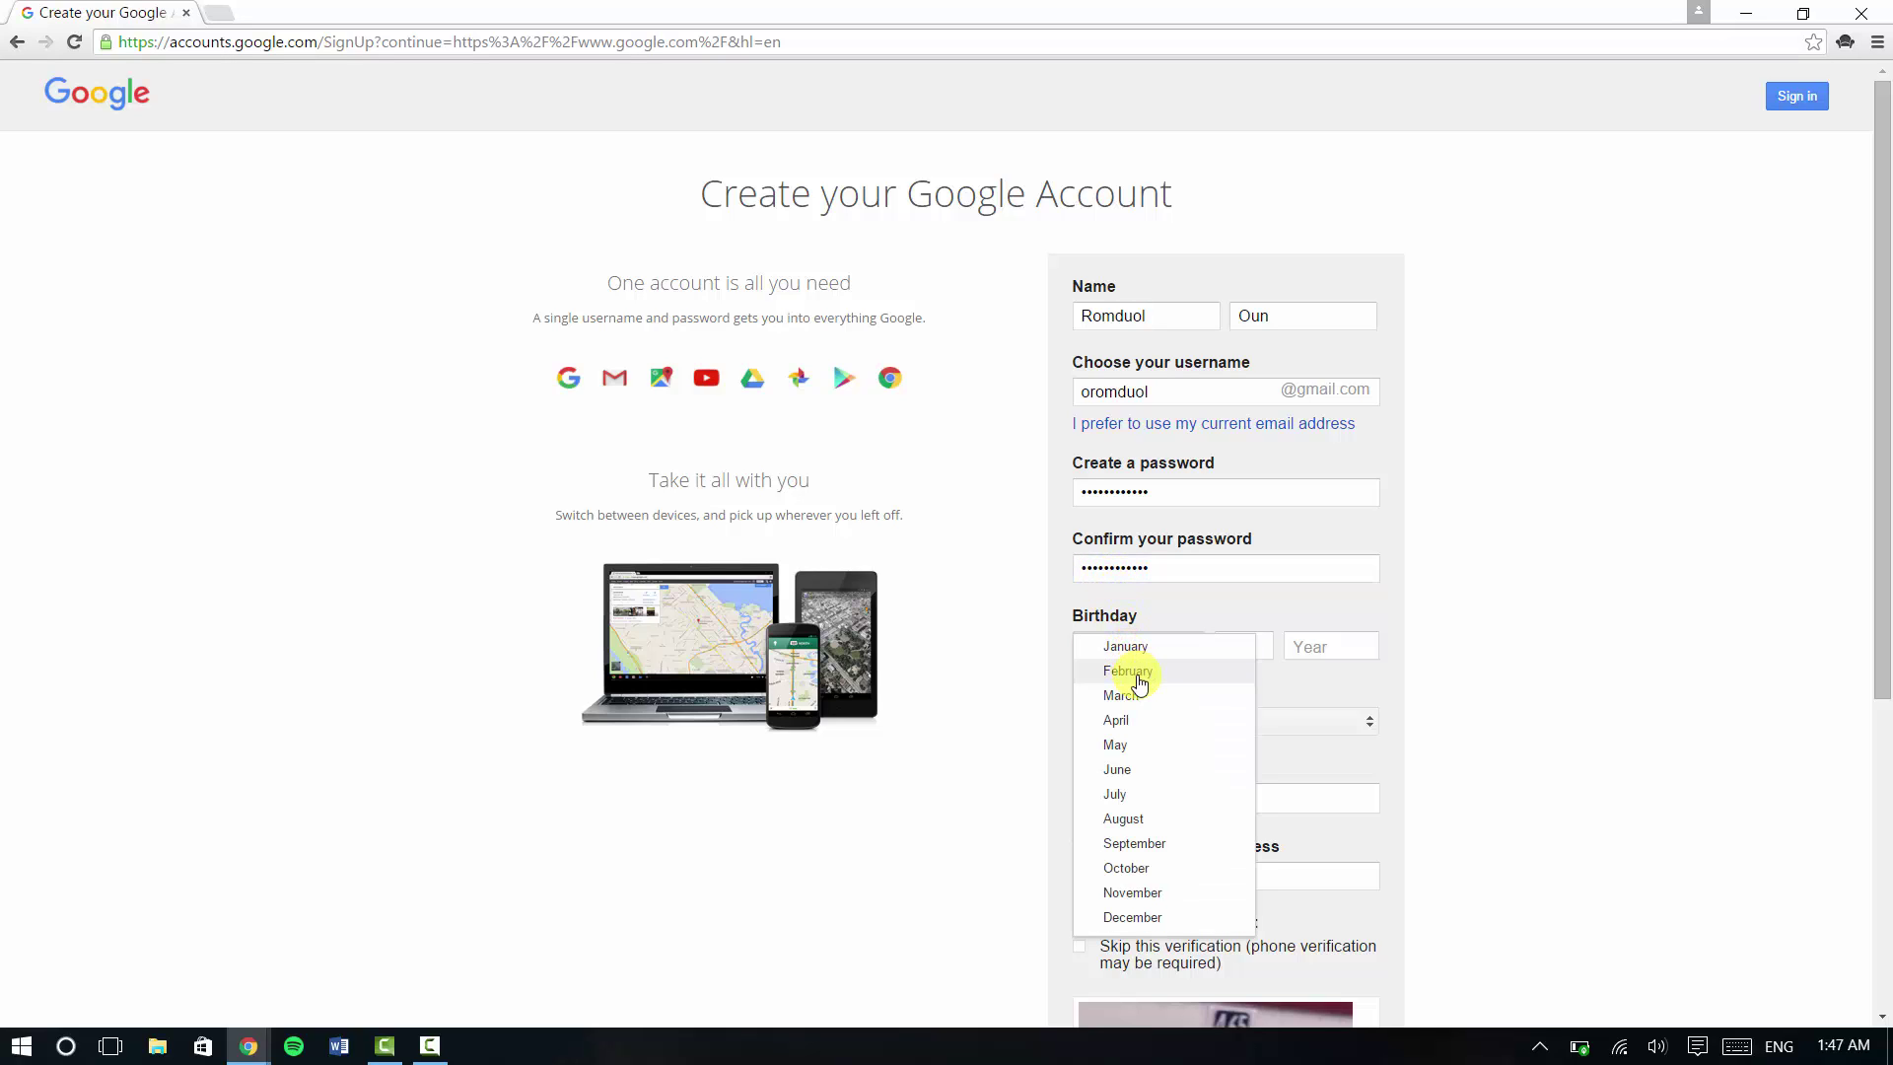
left_click(1133, 672)
left_click(1244, 647)
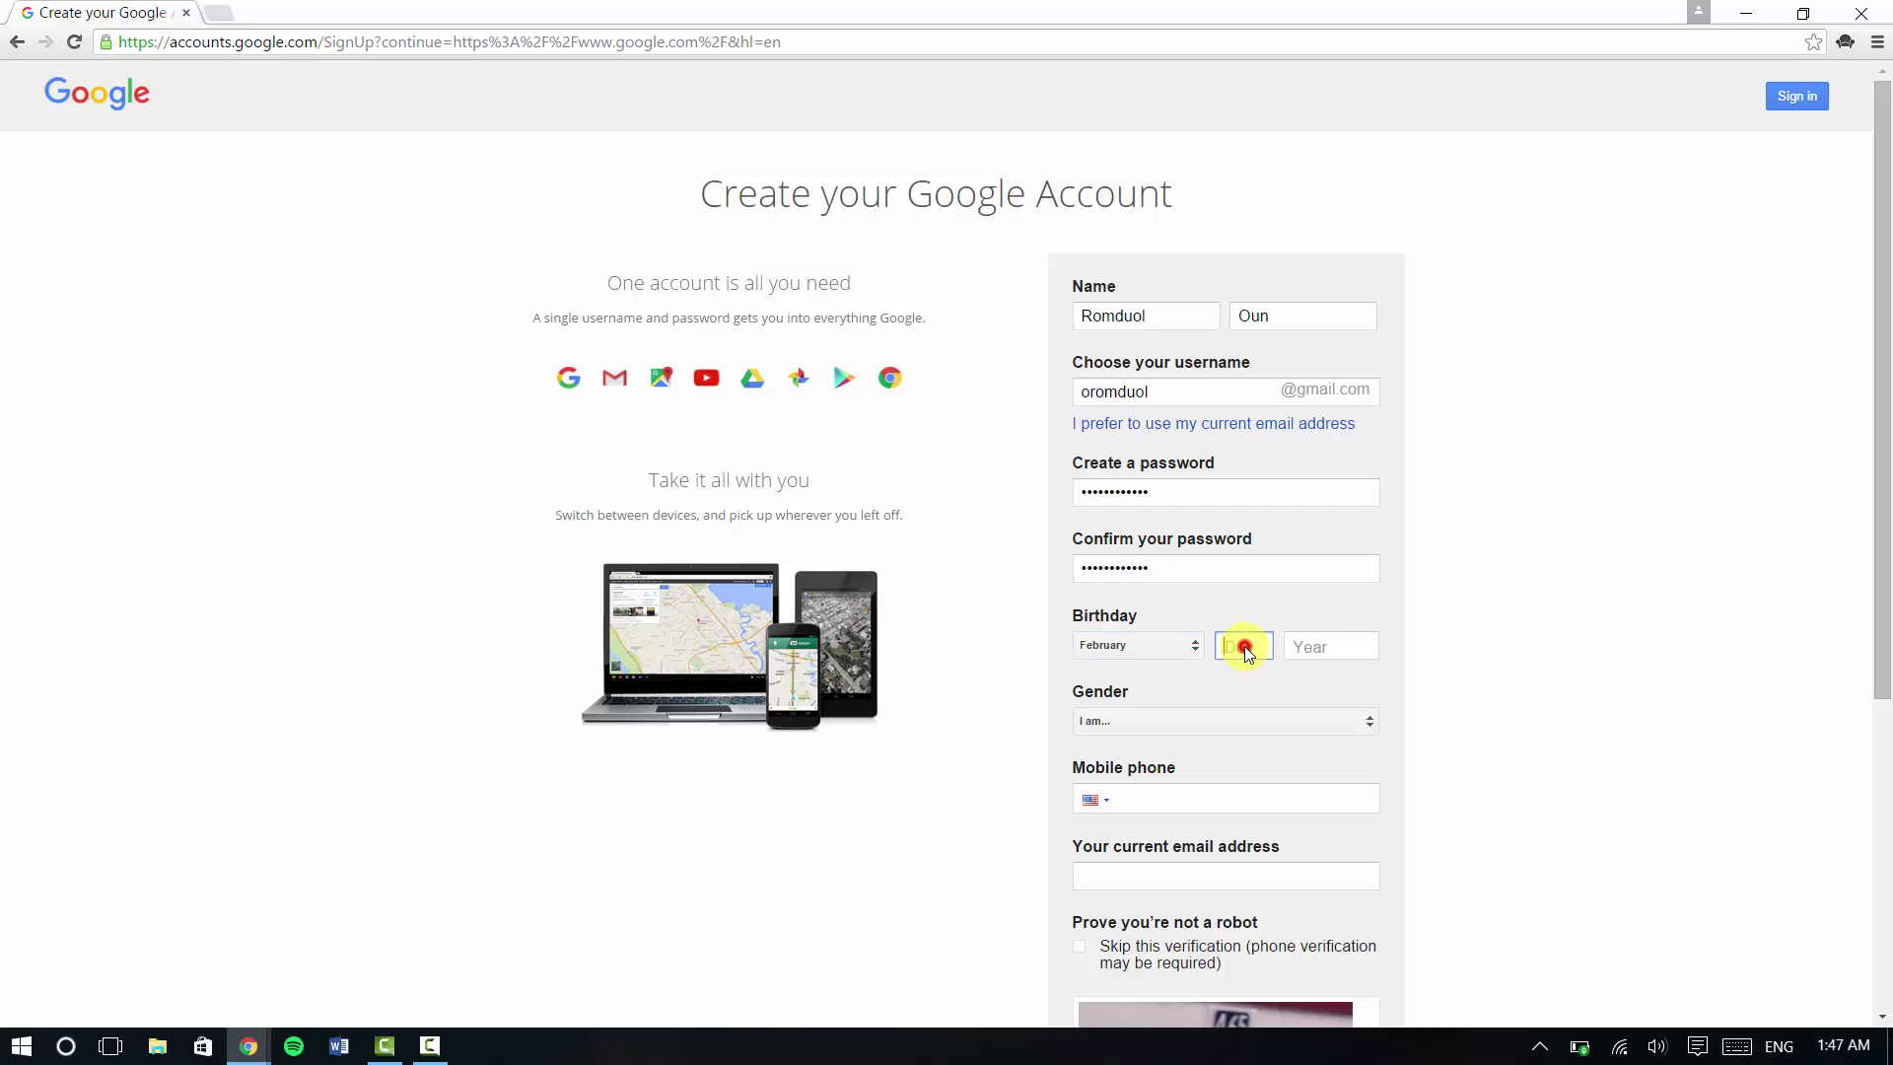
type("14")
left_click(1312, 649)
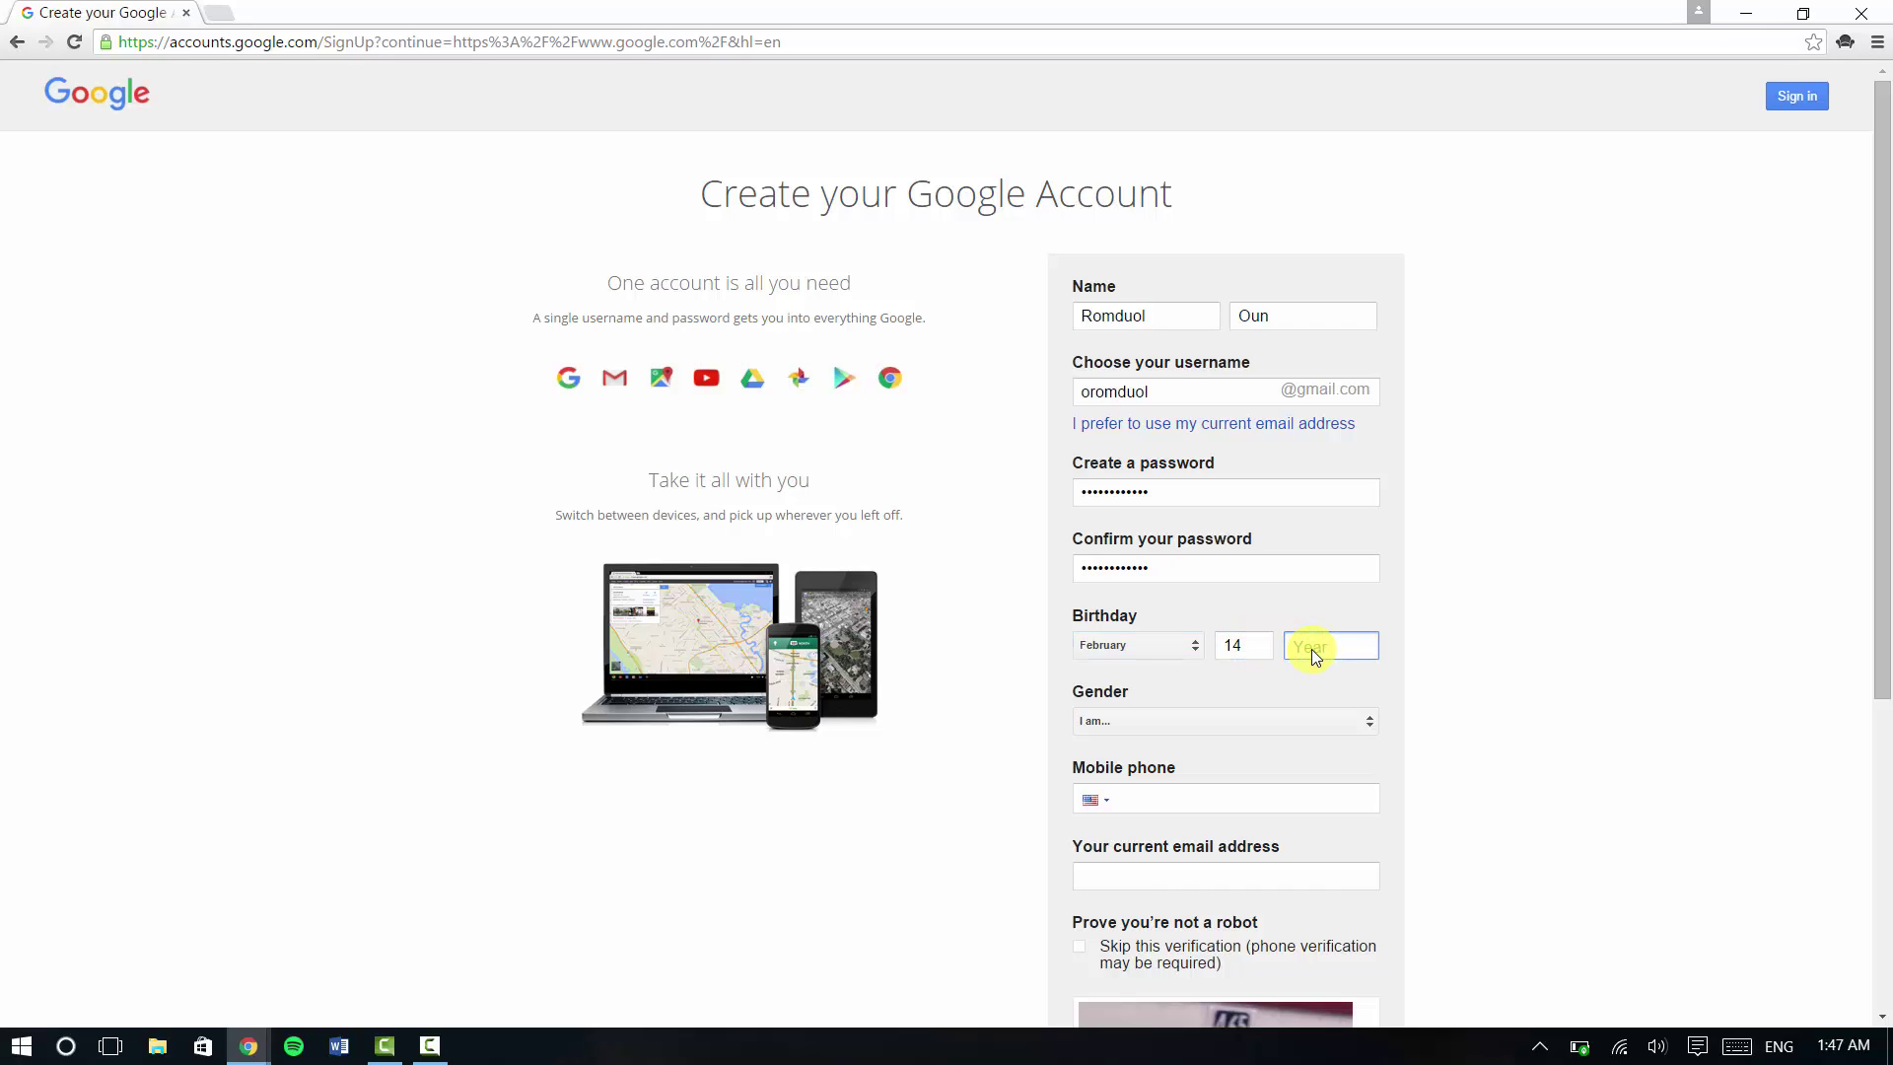
type("1992")
left_click(1283, 681)
- Choose Male from the Gender dropdown
left_click(1096, 720)
left_click(1096, 720)
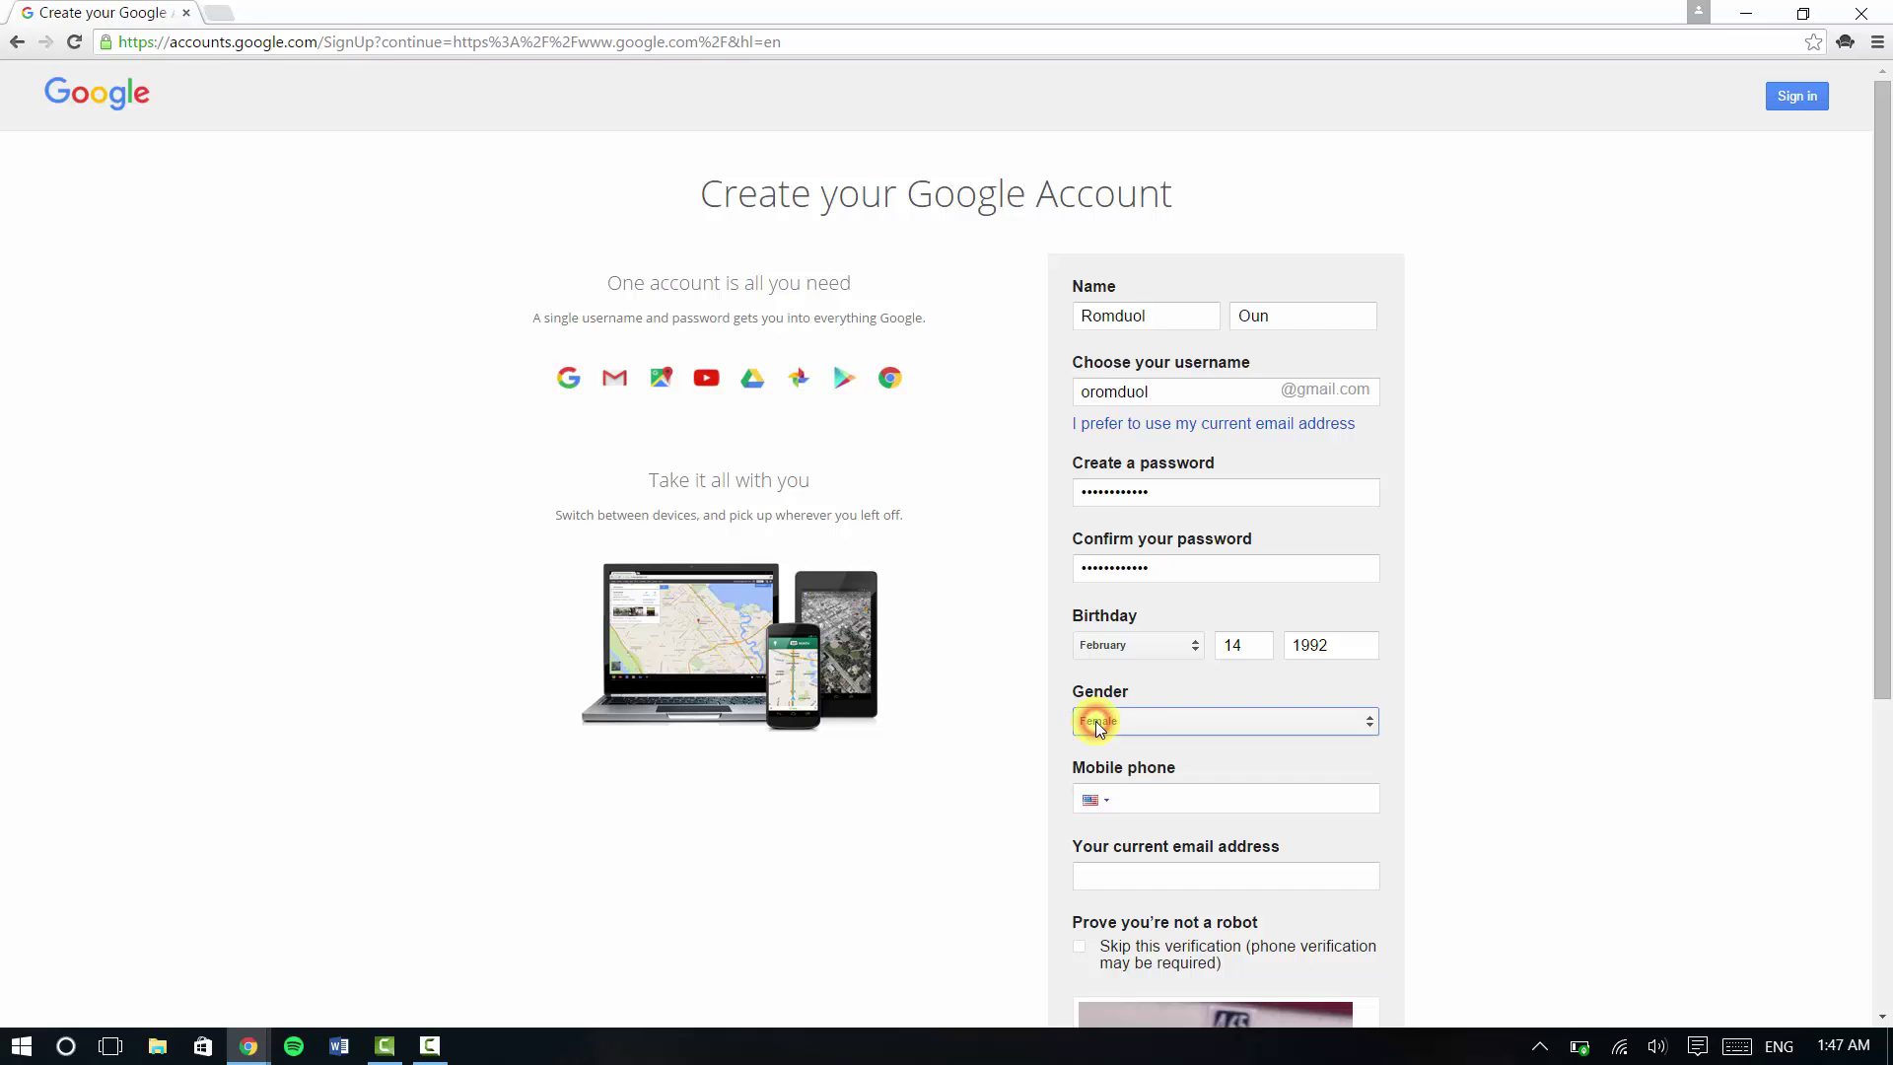
left_click(1098, 723)
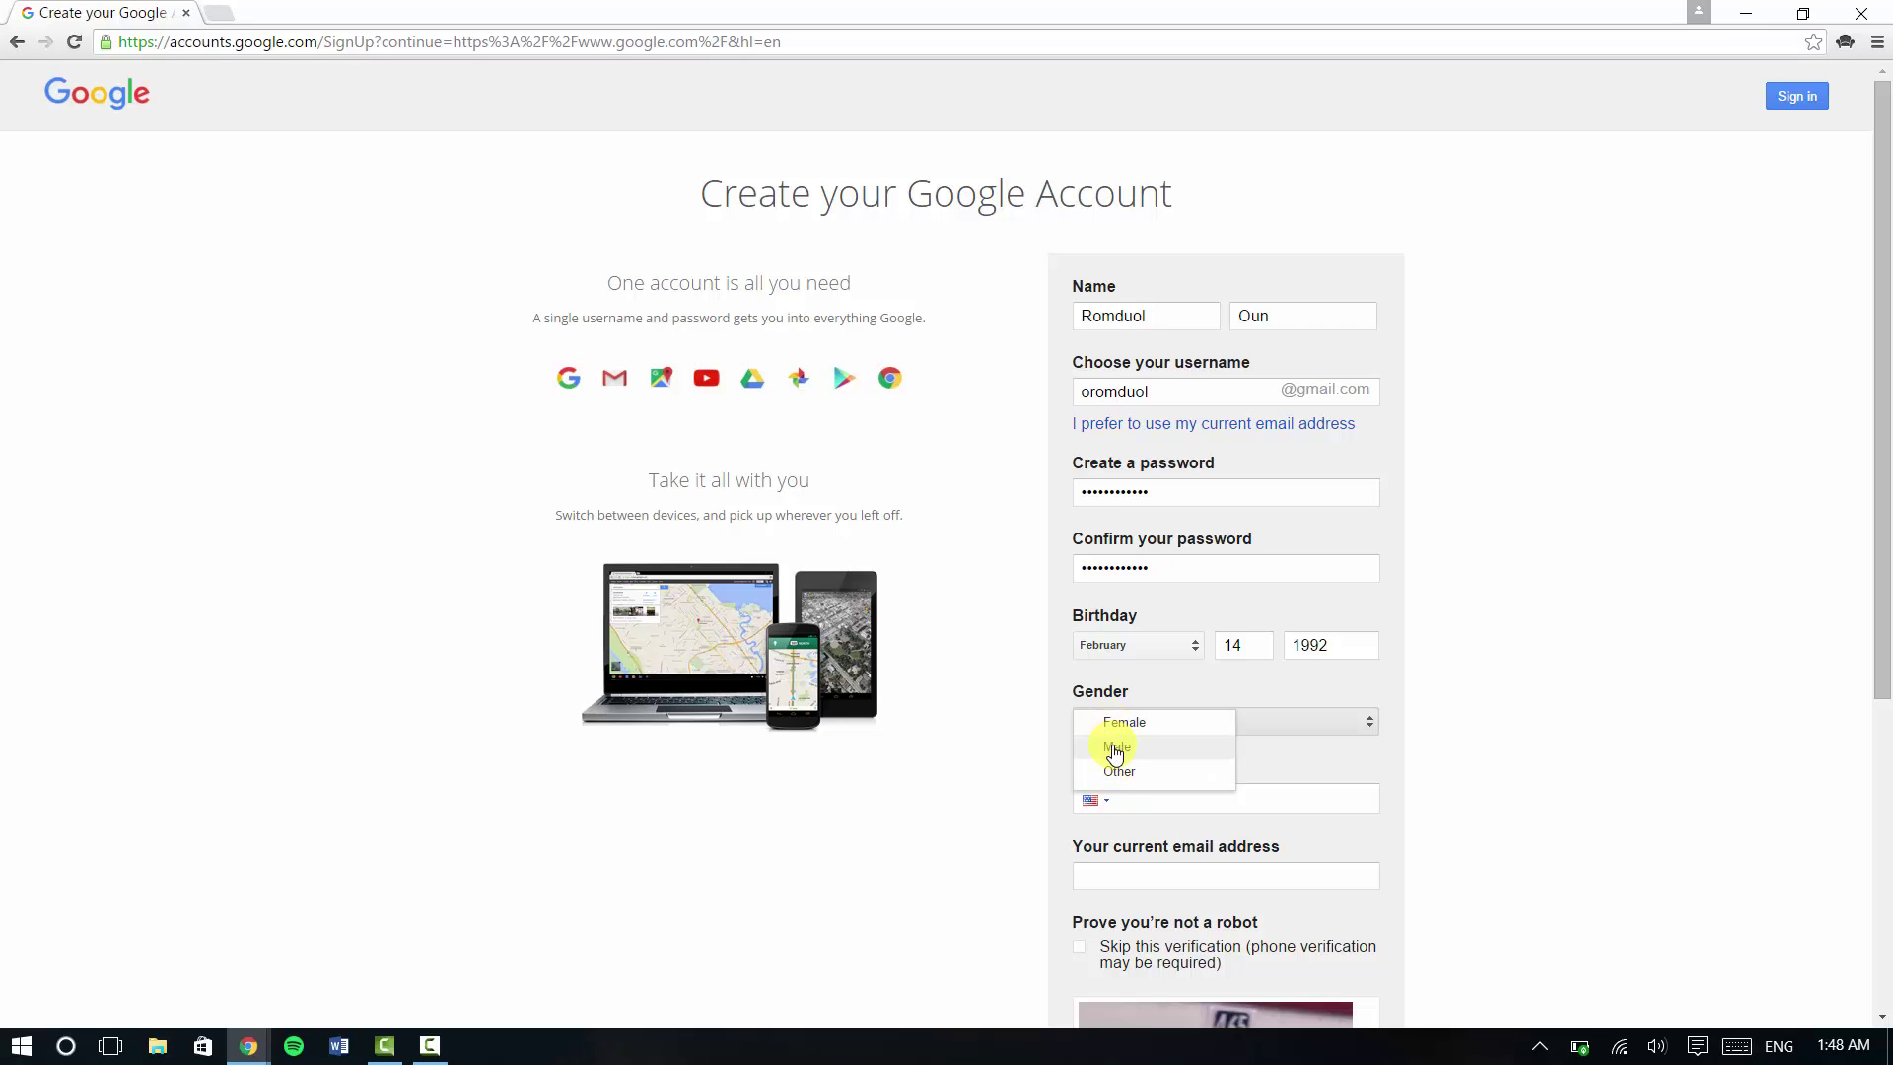
left_click(1115, 748)
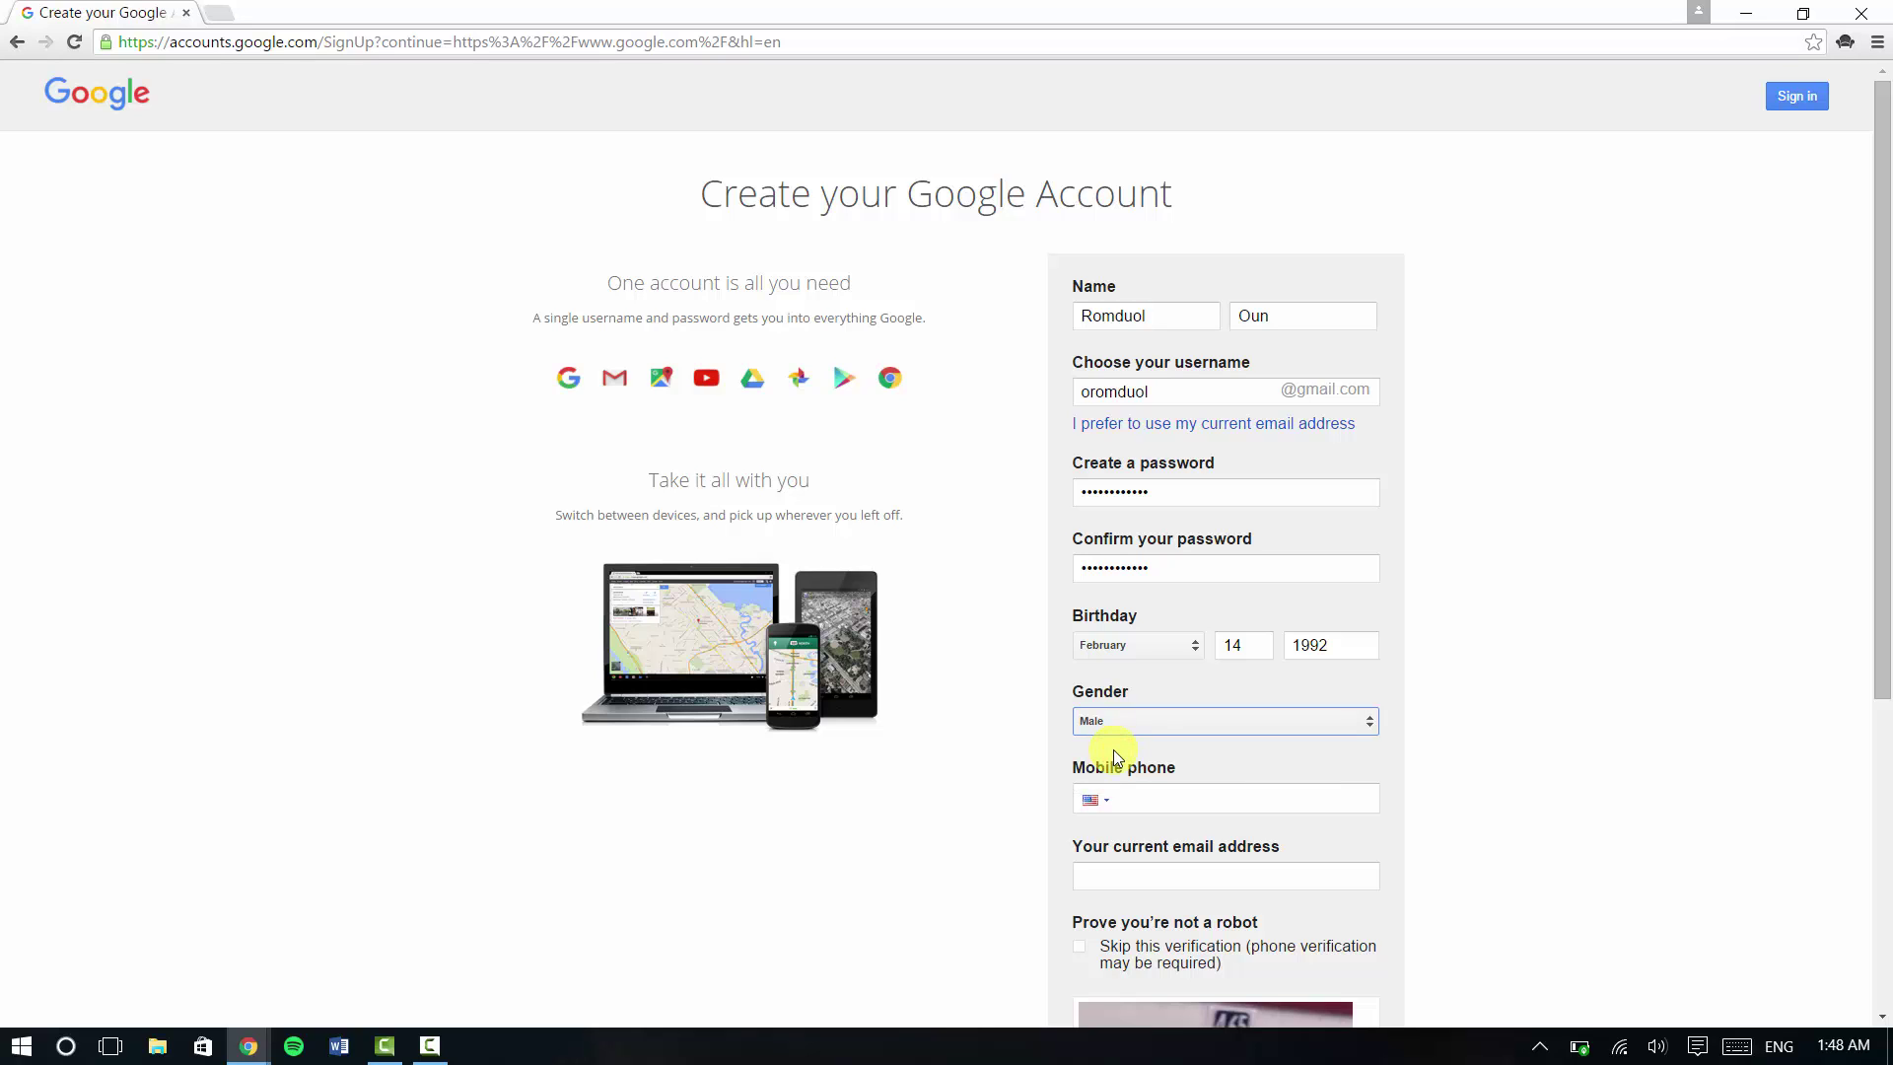
- Enter the mobile phone number, leave the current email blank, and scroll down to the captcha
scroll(1114, 749, "down", 1)
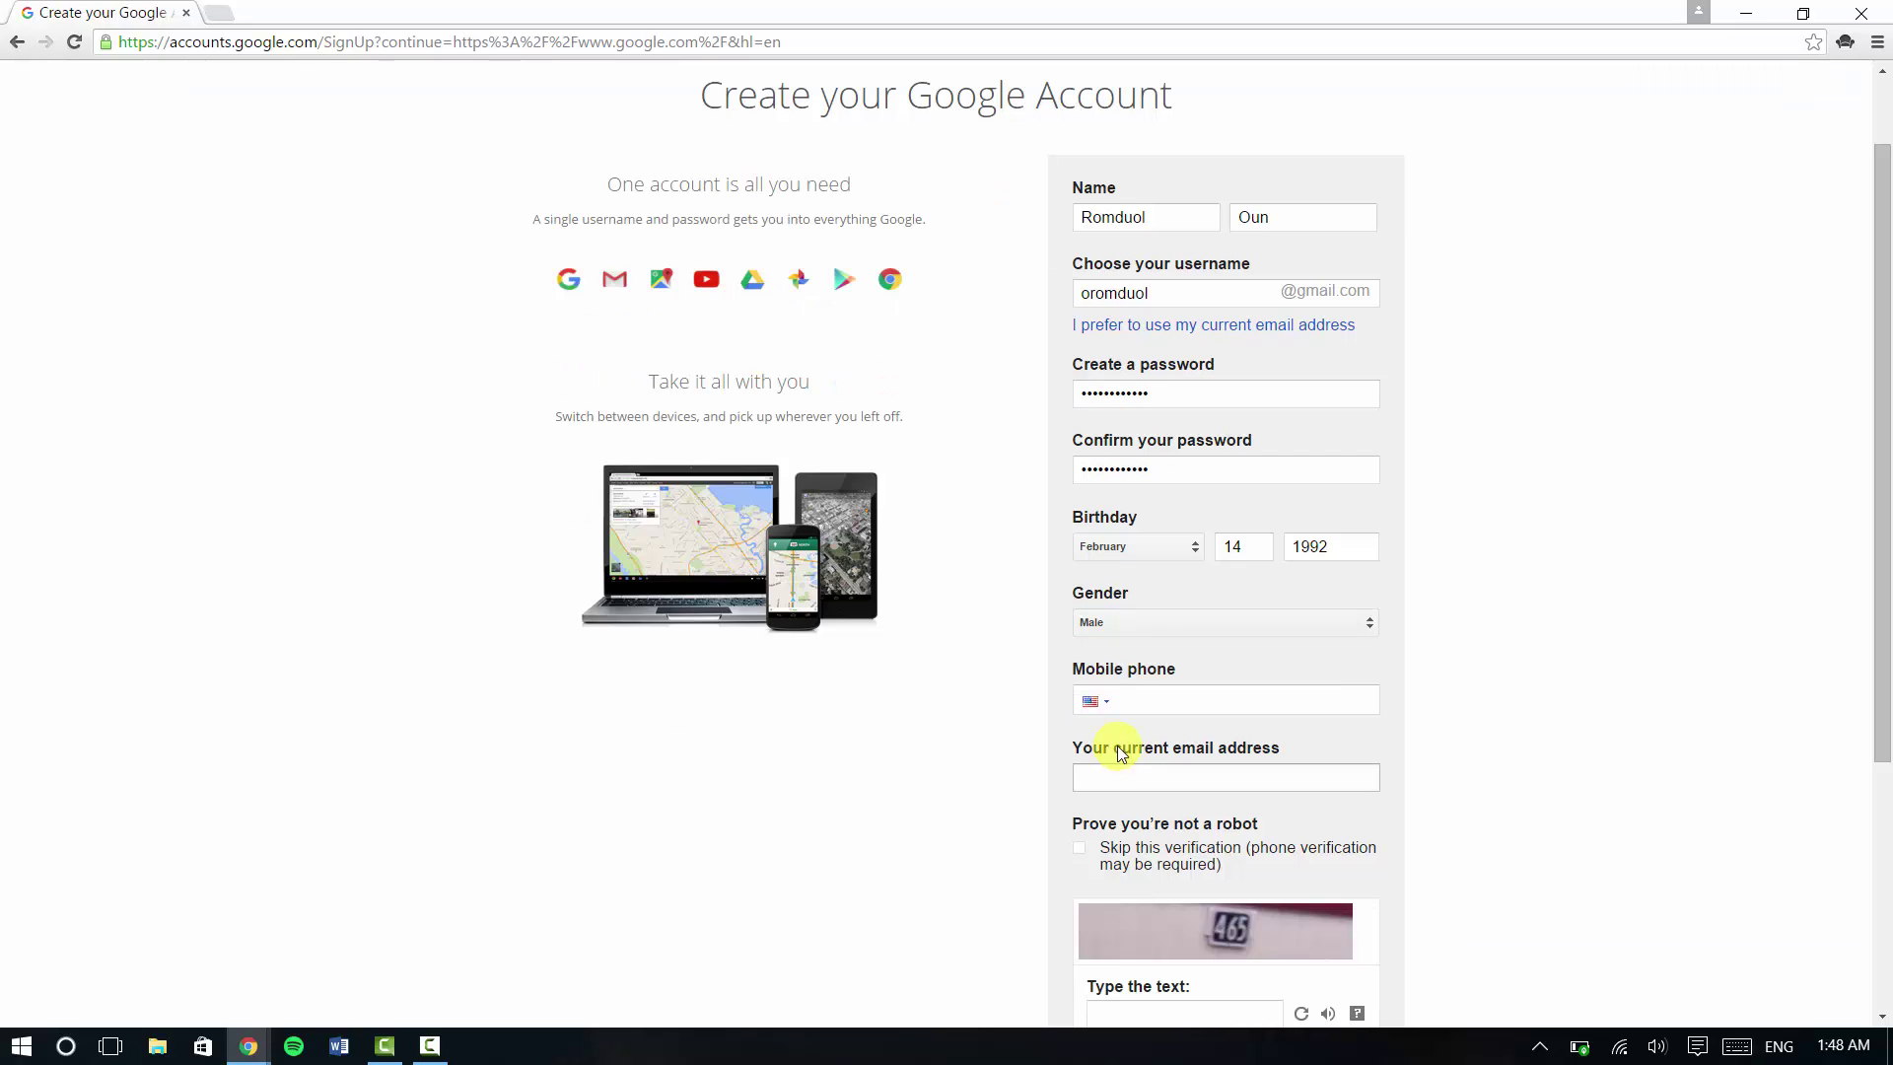
left_click(1248, 710)
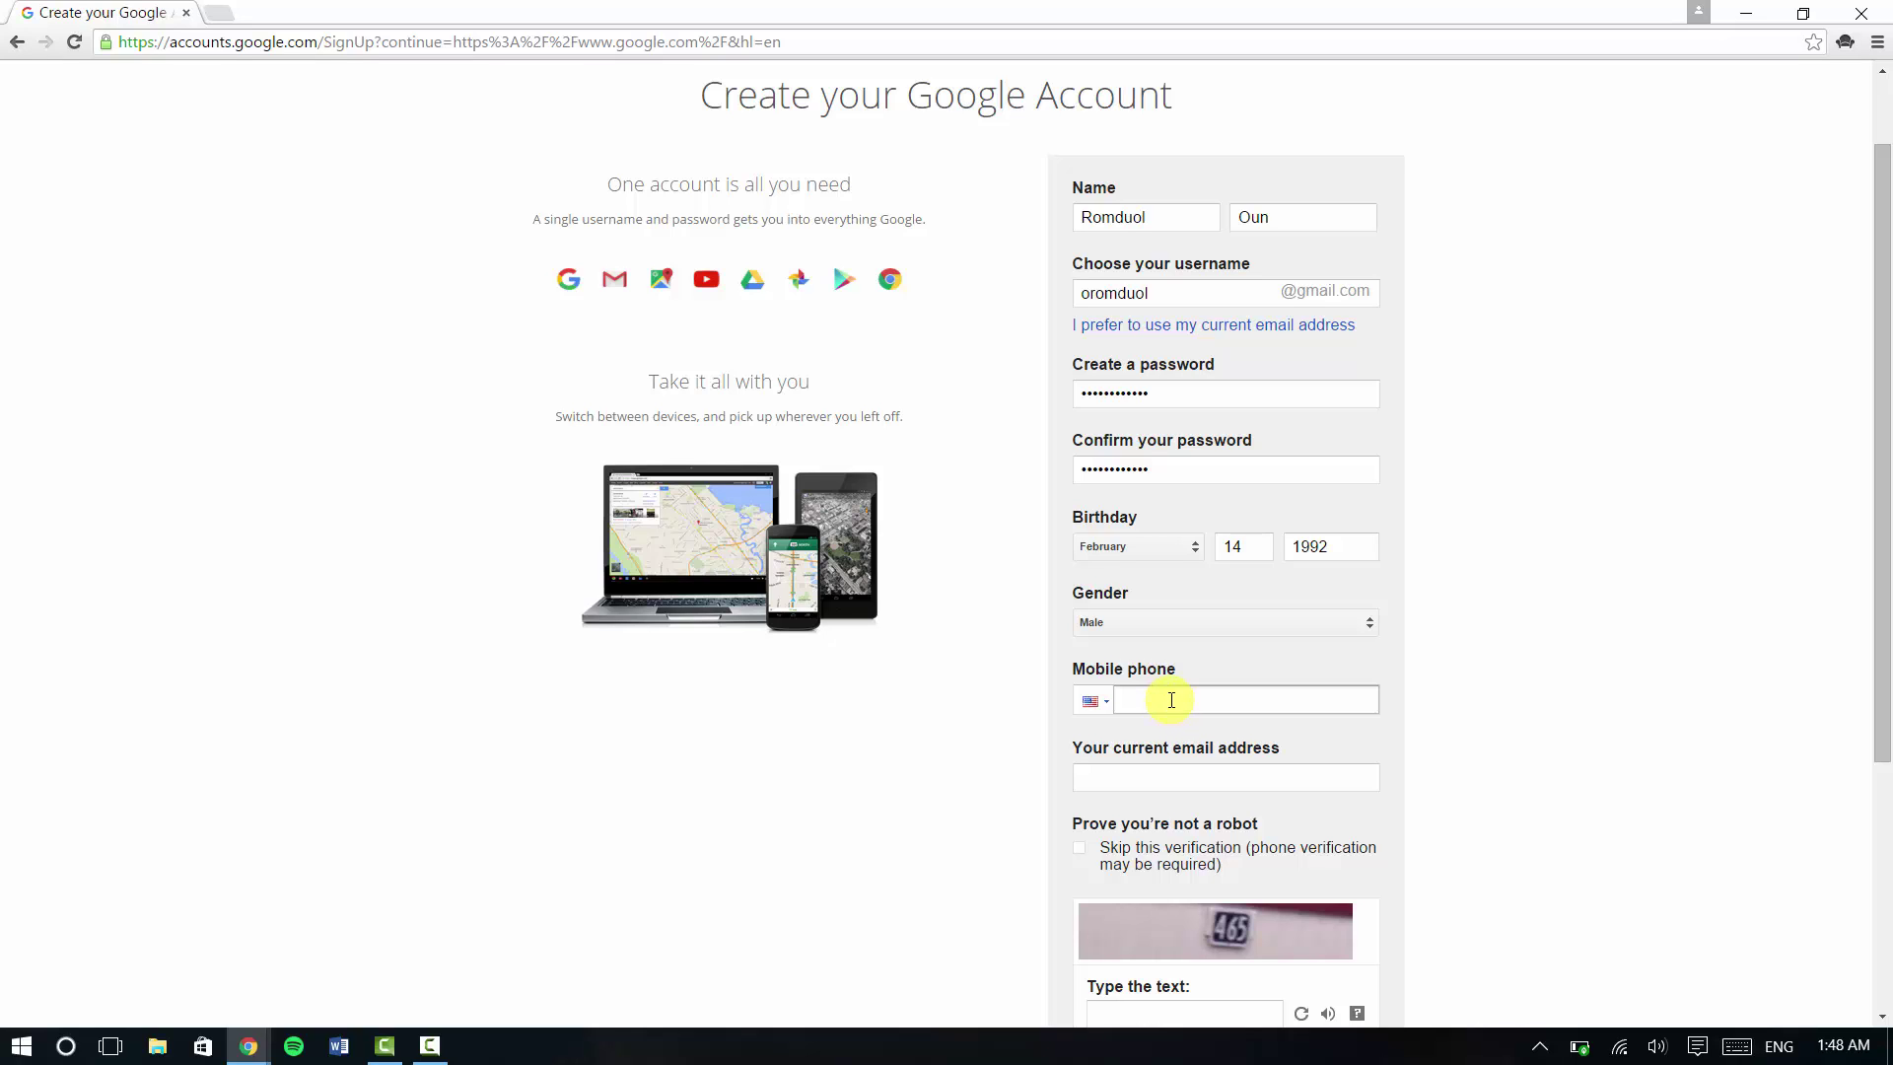
left_click(1124, 702)
left_click(1130, 702)
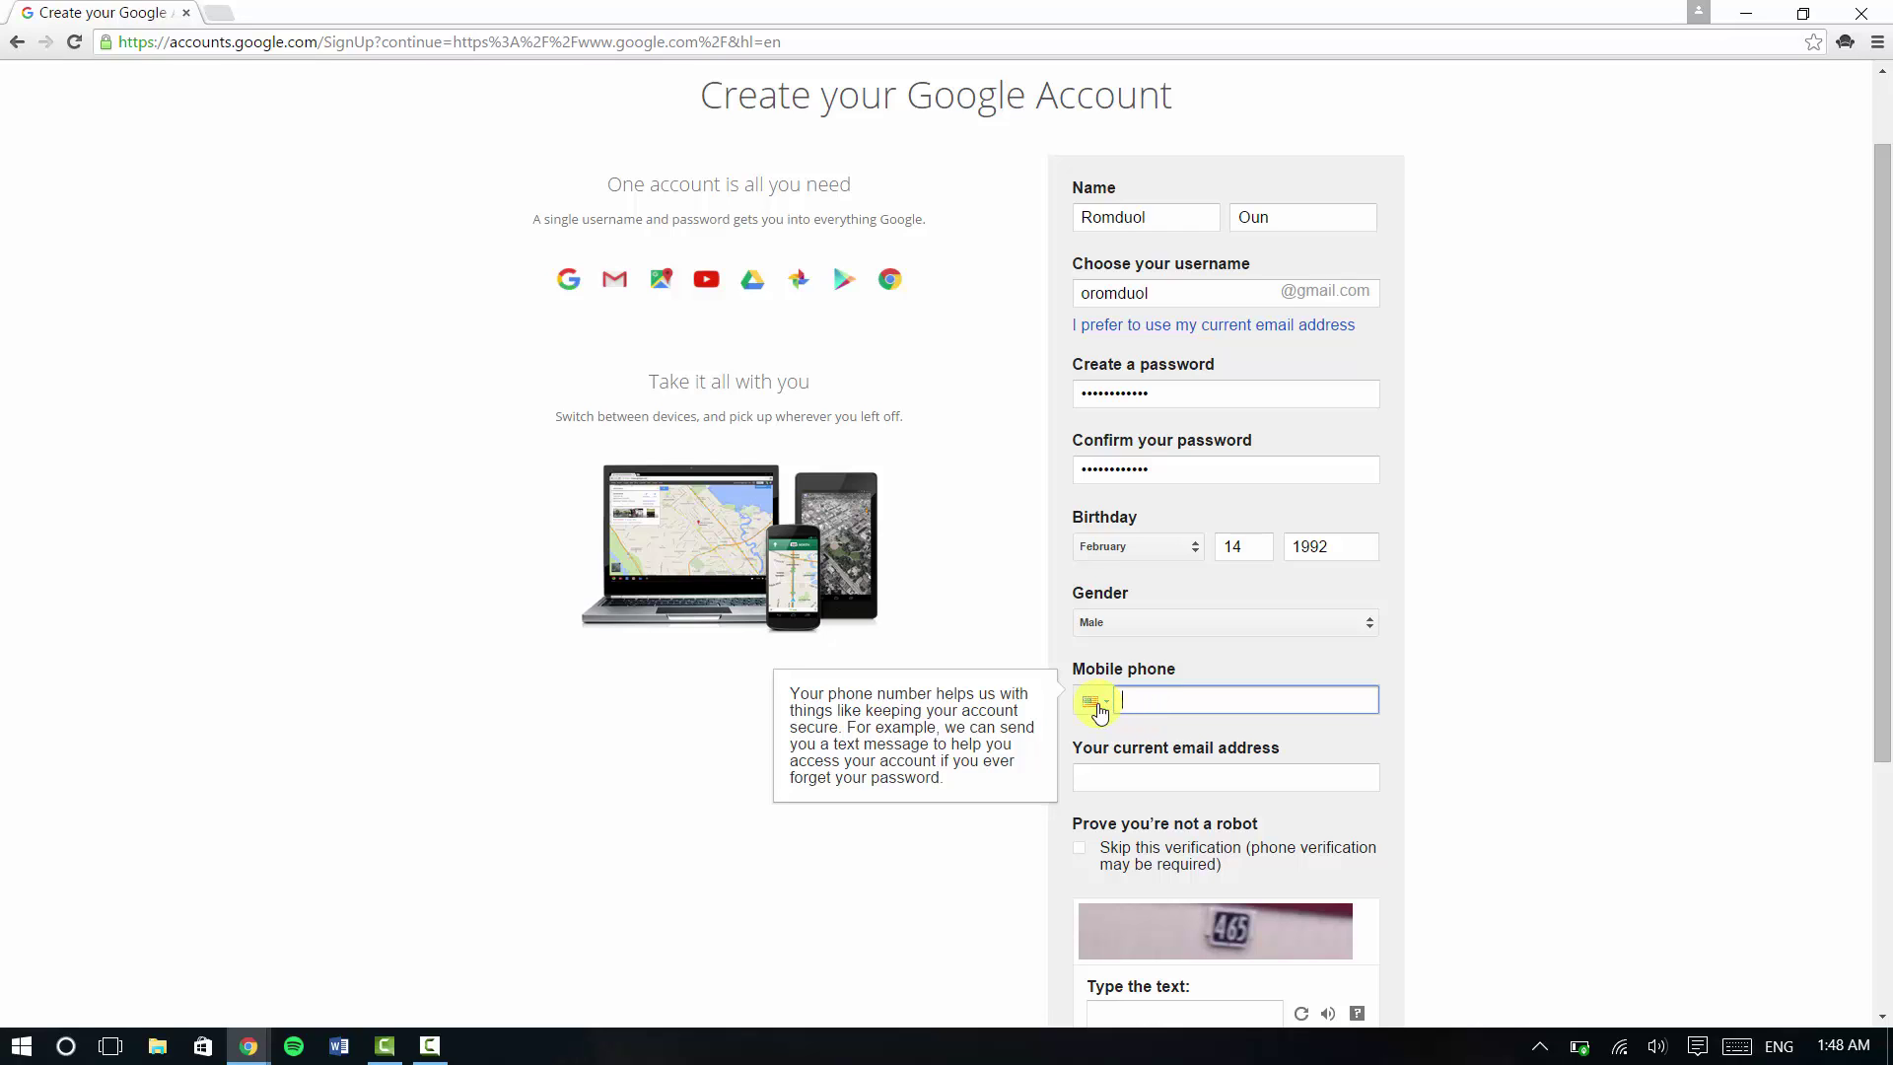
left_click(1134, 702)
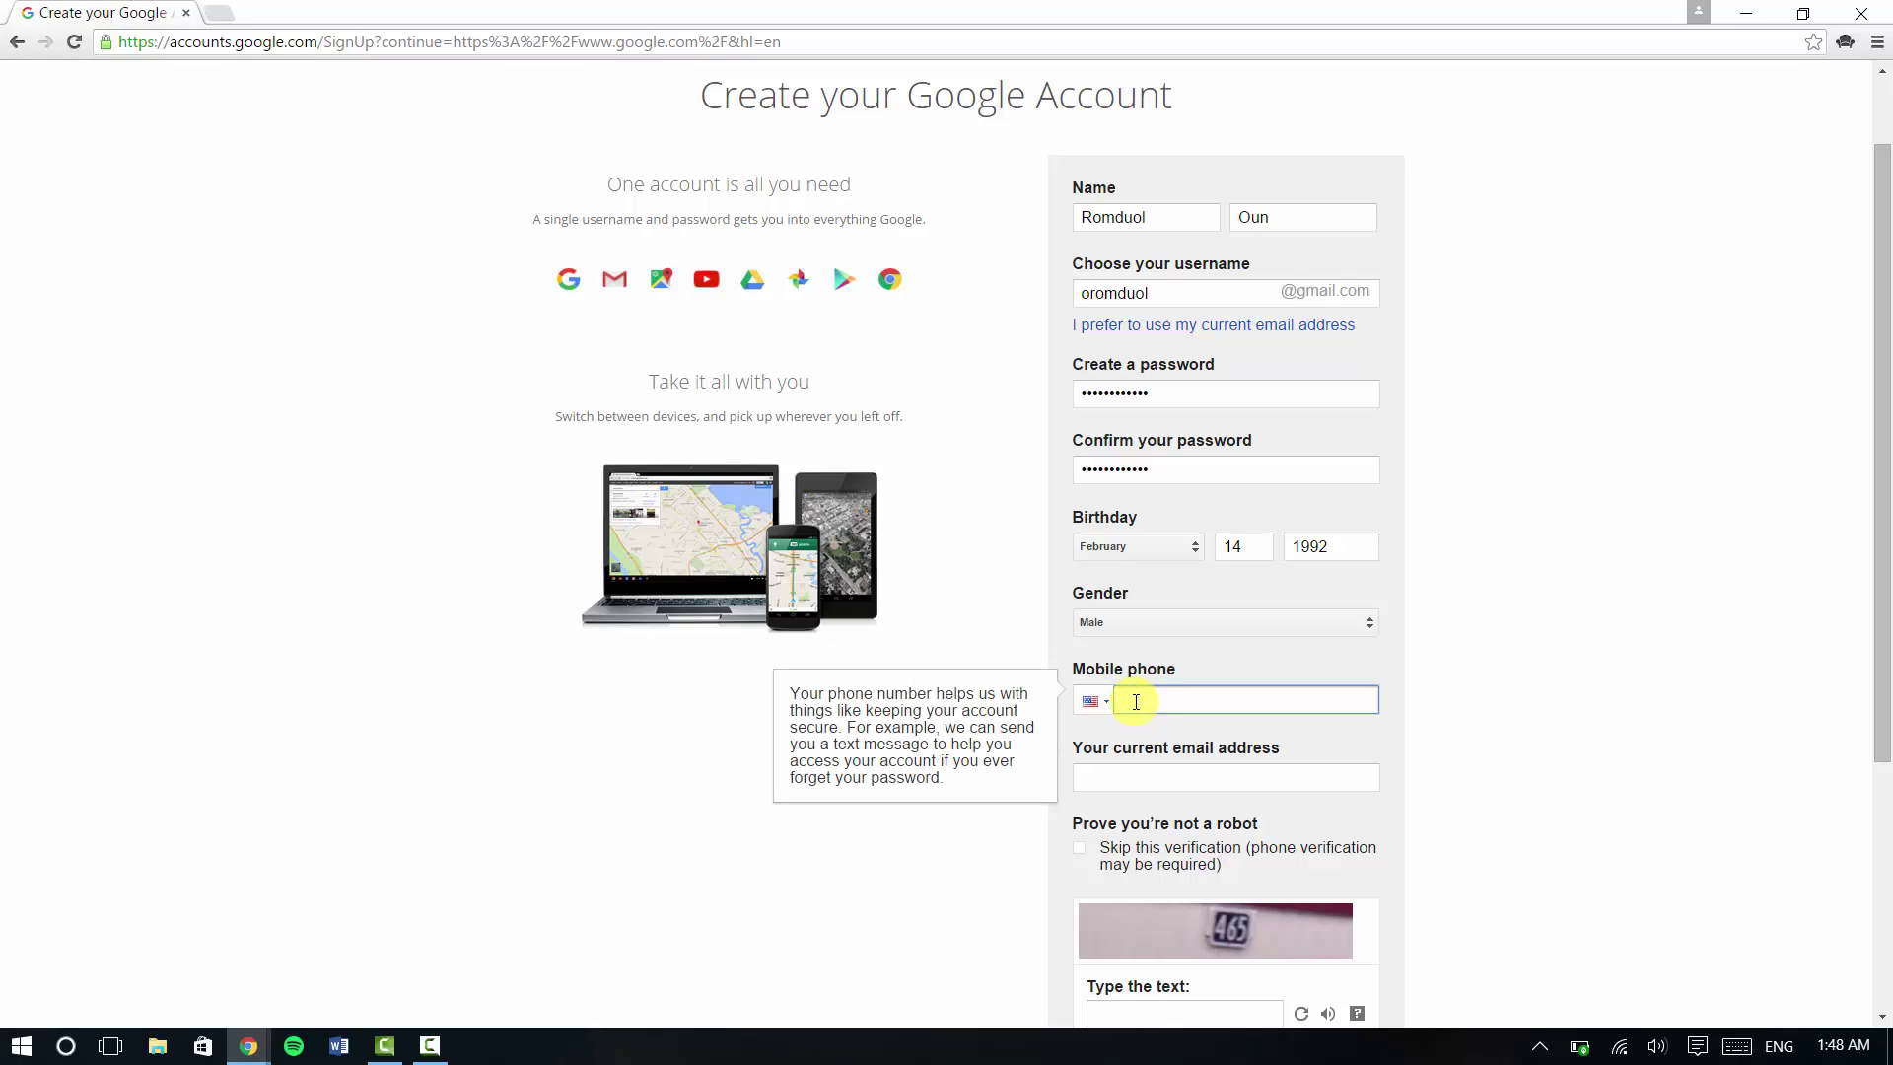
type("8 608990")
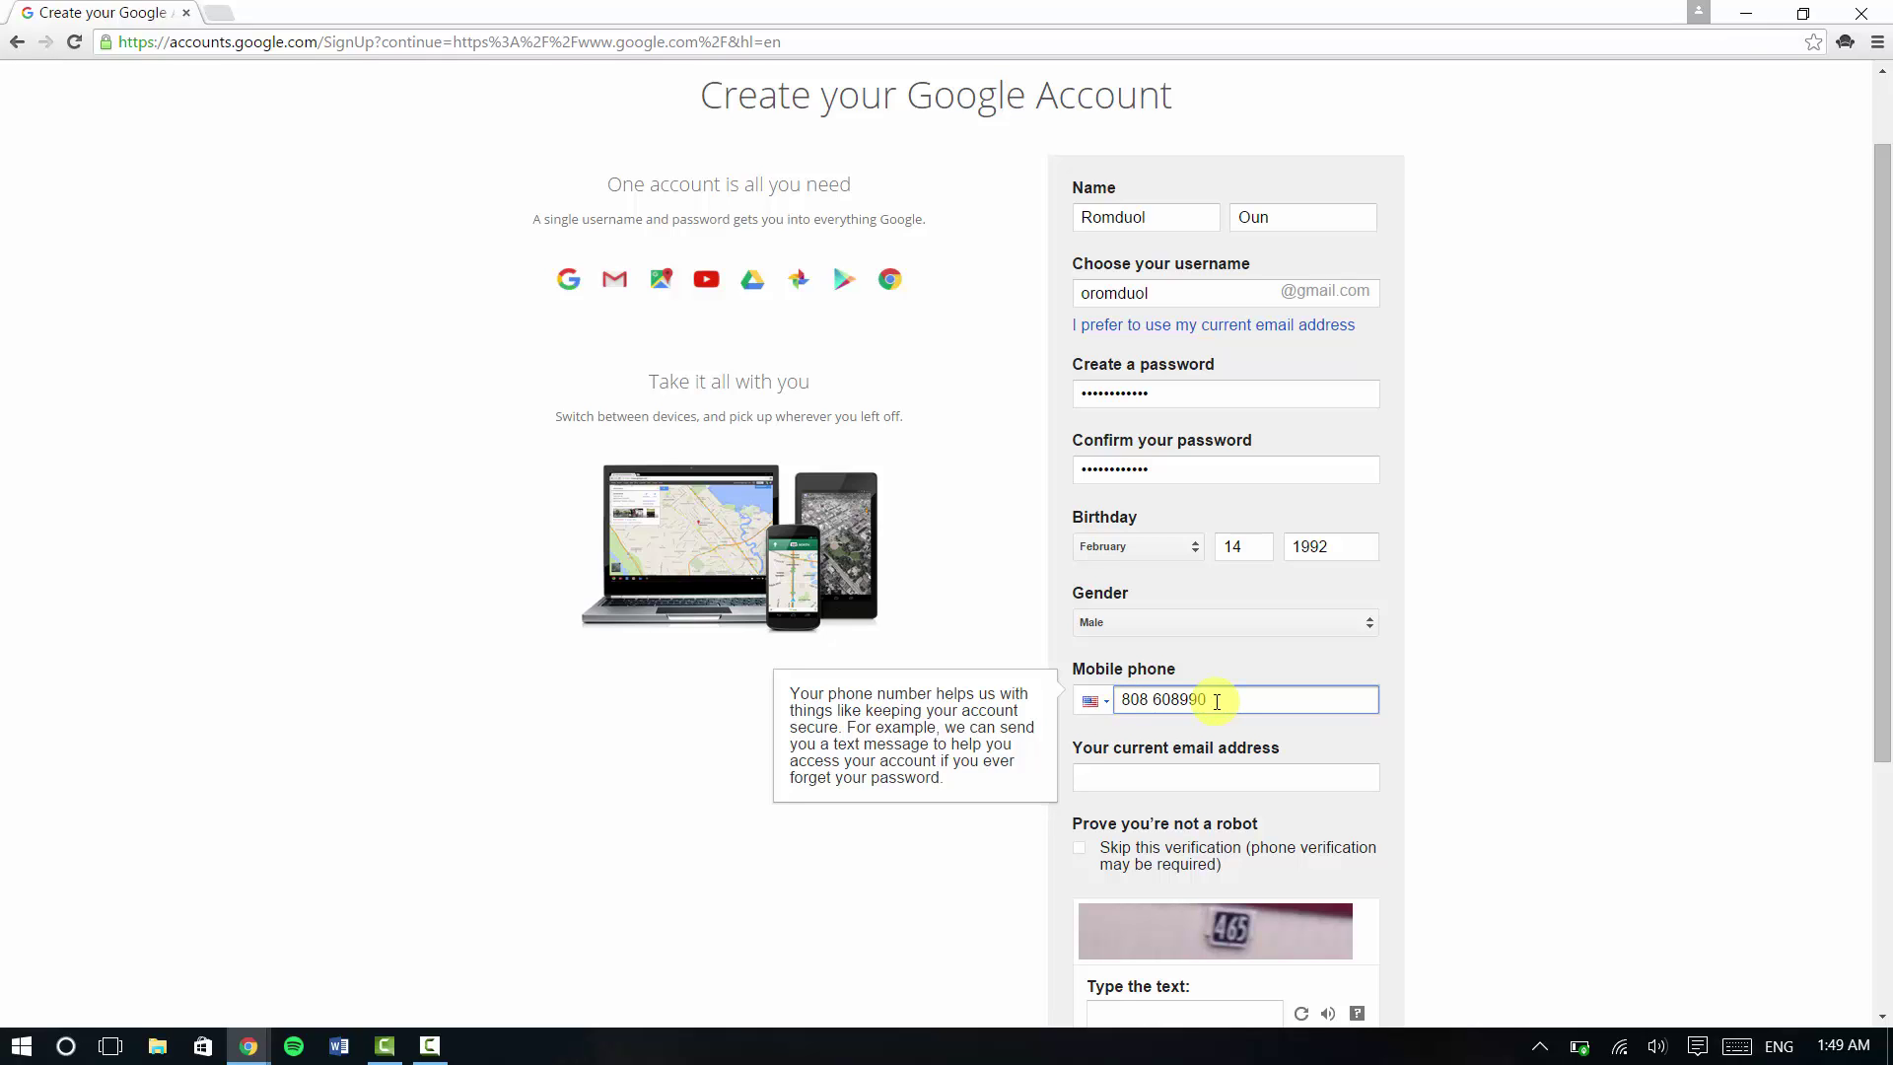
type("3")
left_click(1206, 775)
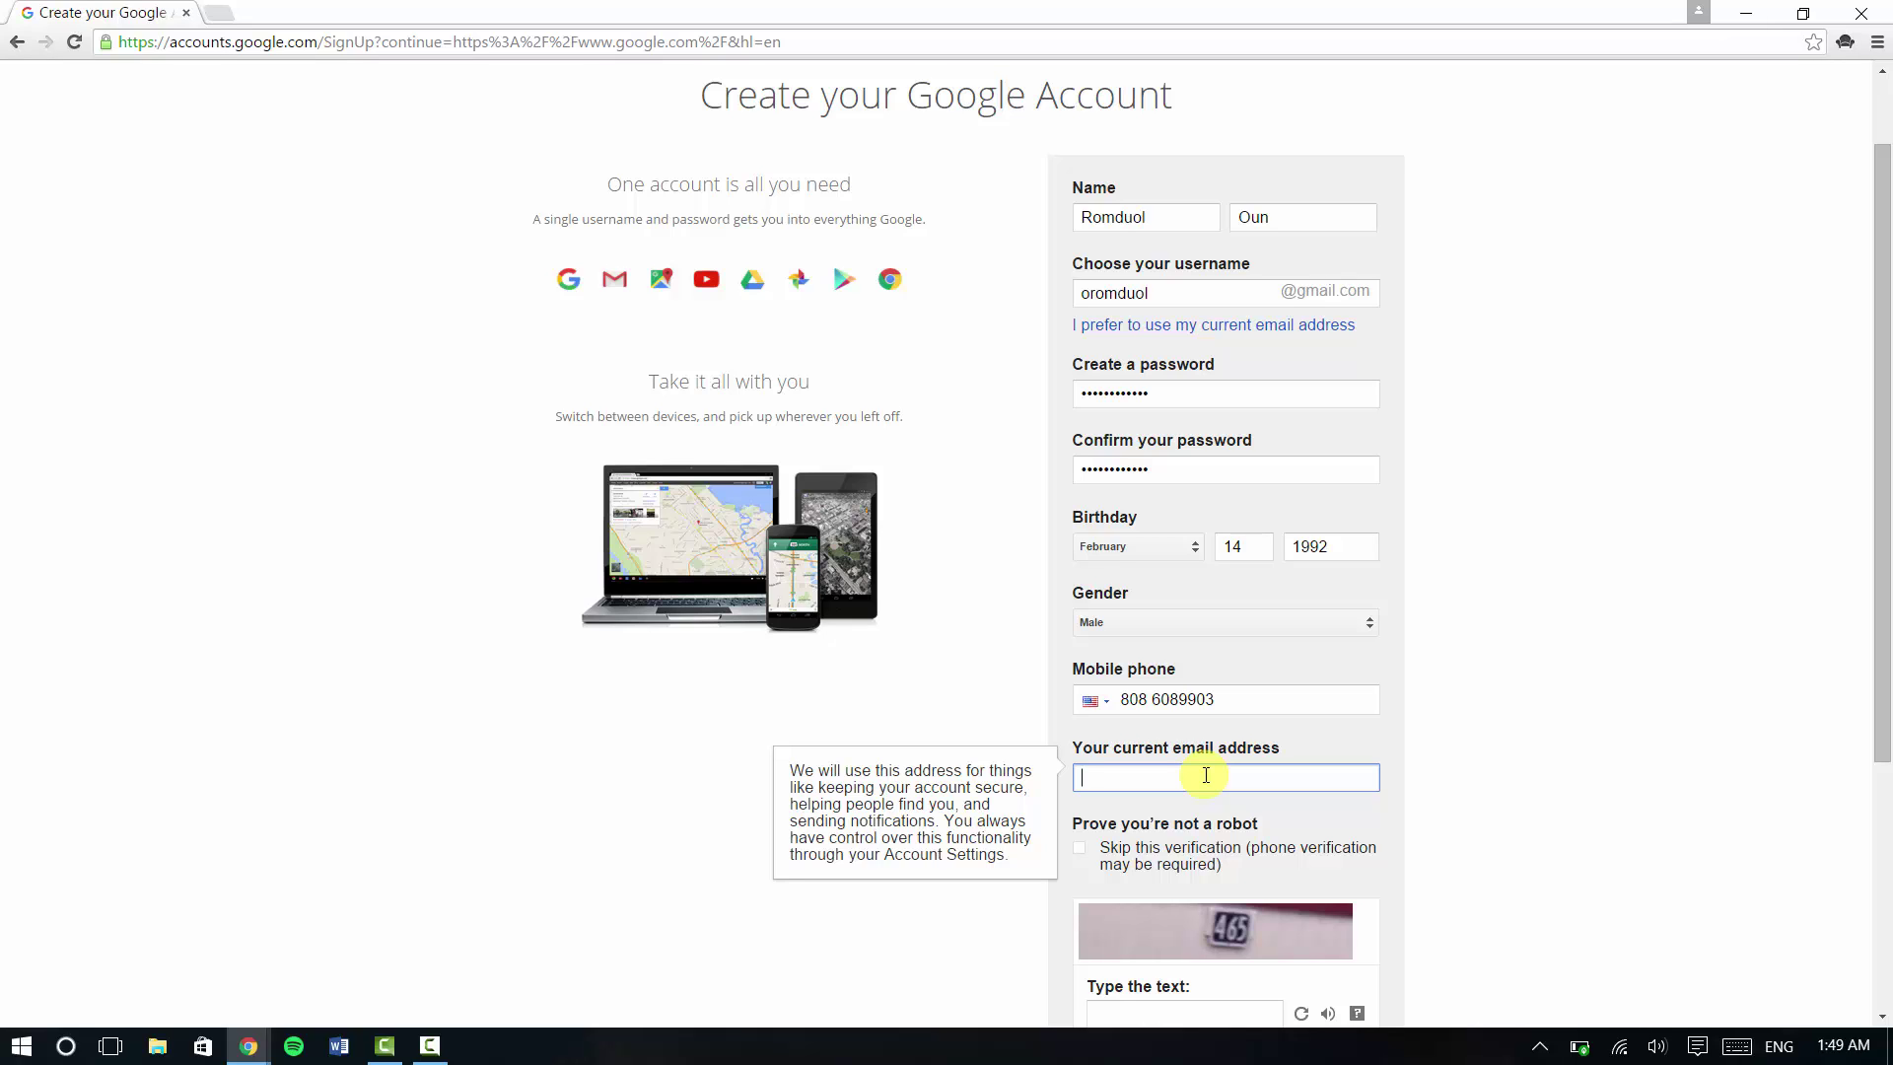
scroll(1206, 775, "down", 1)
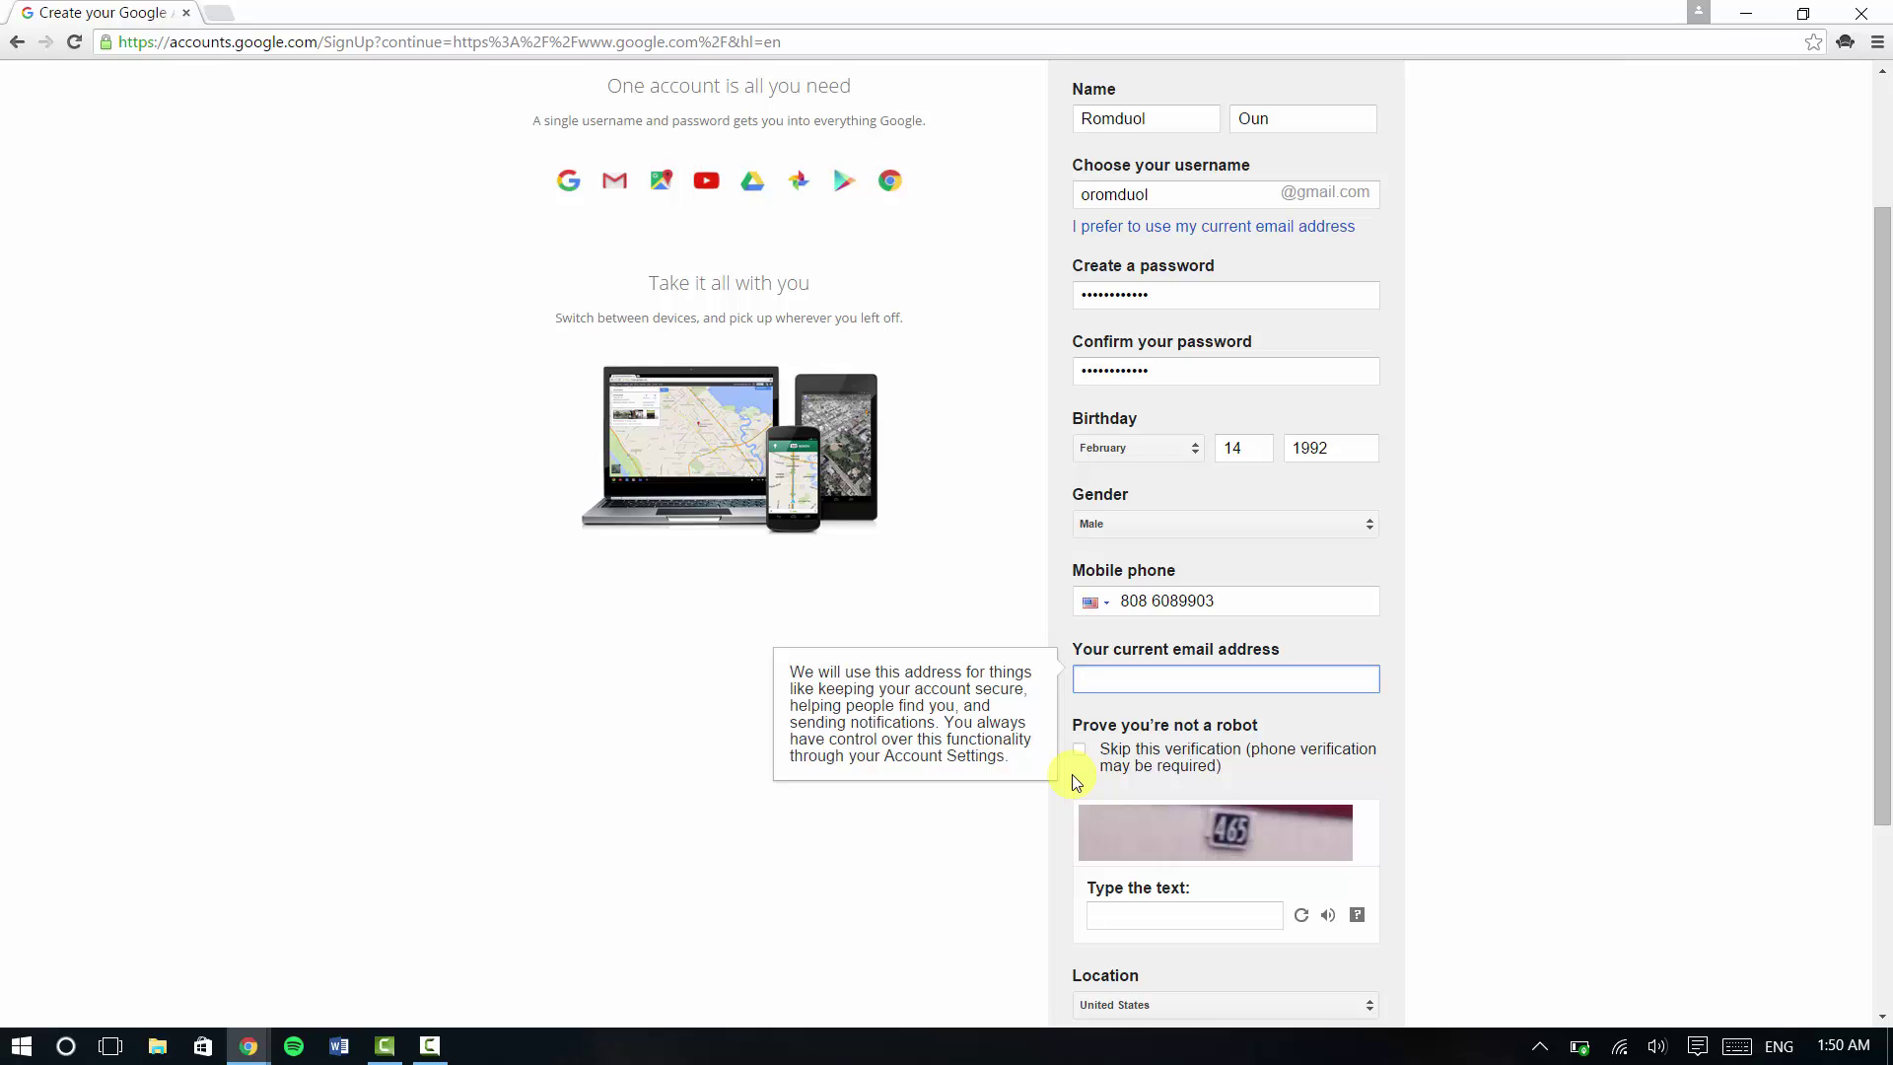
scroll(1073, 773, "down", 1)
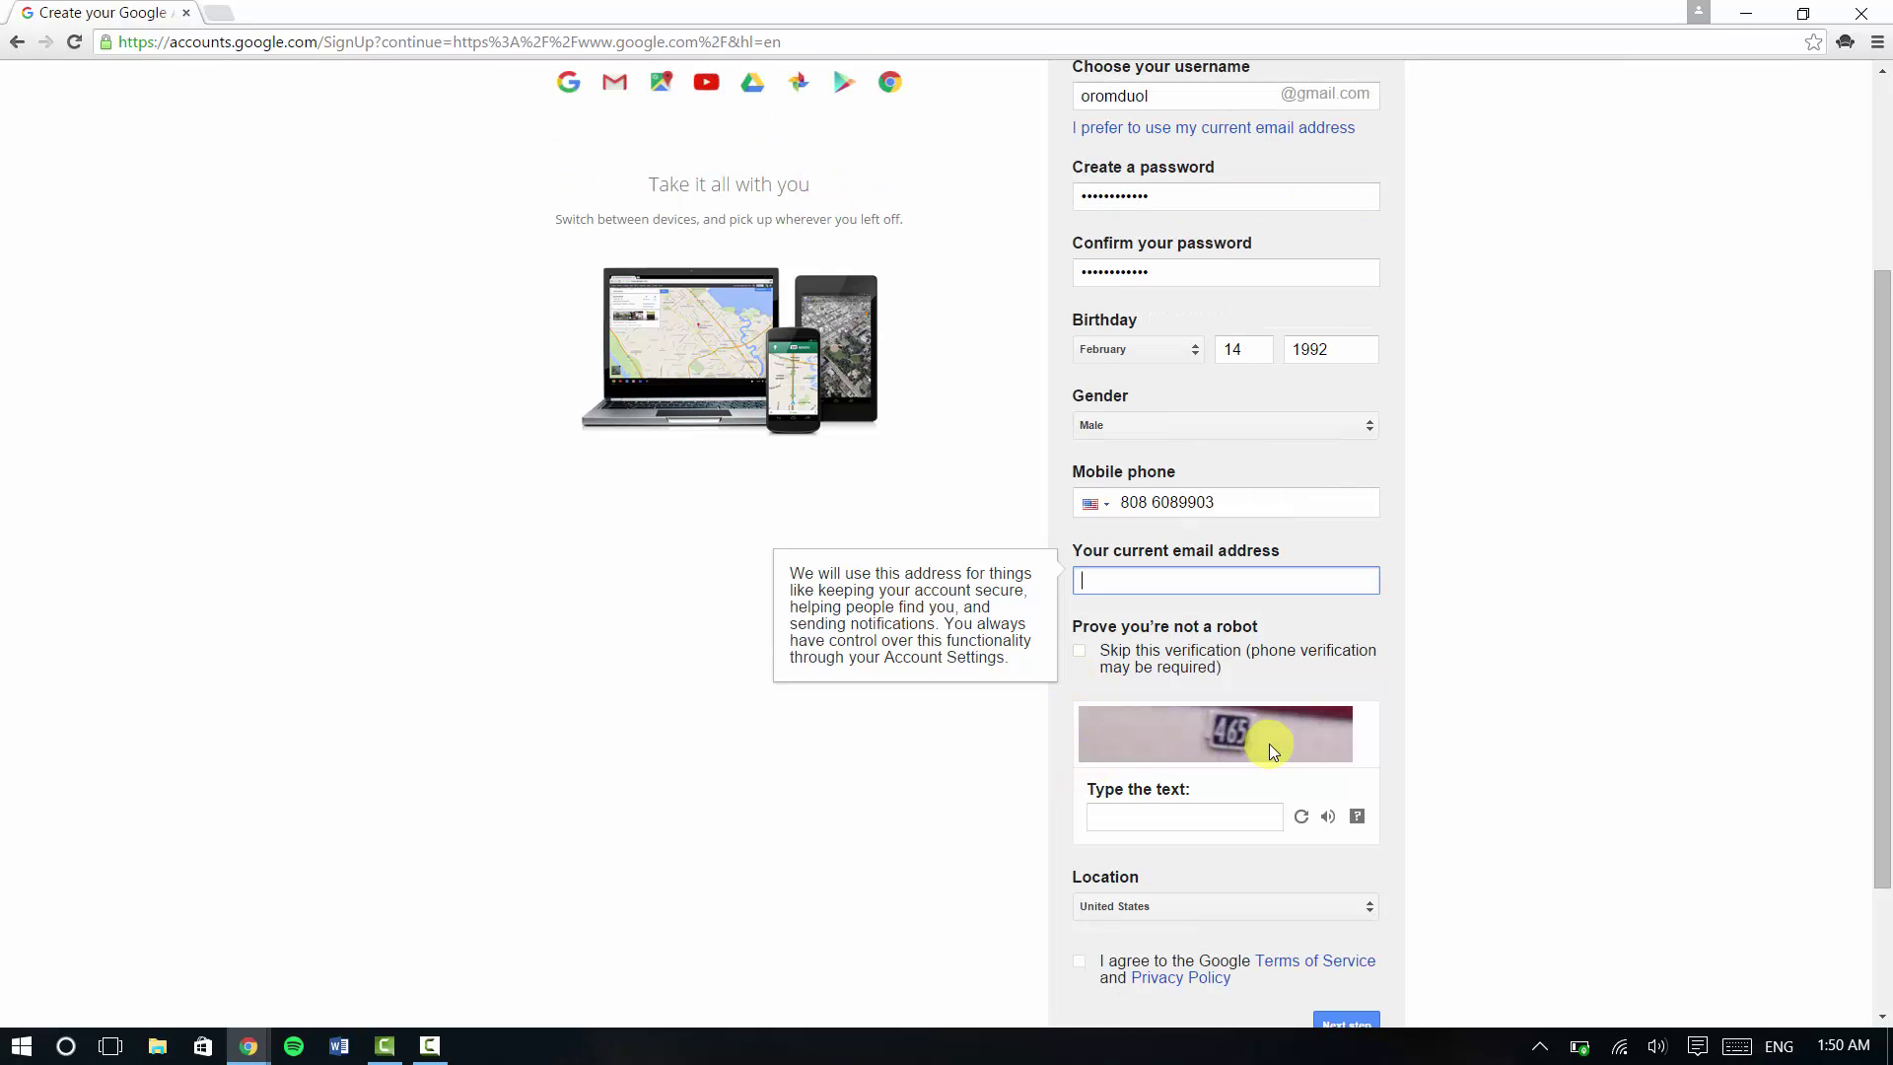
scroll(1133, 761, "down", 1)
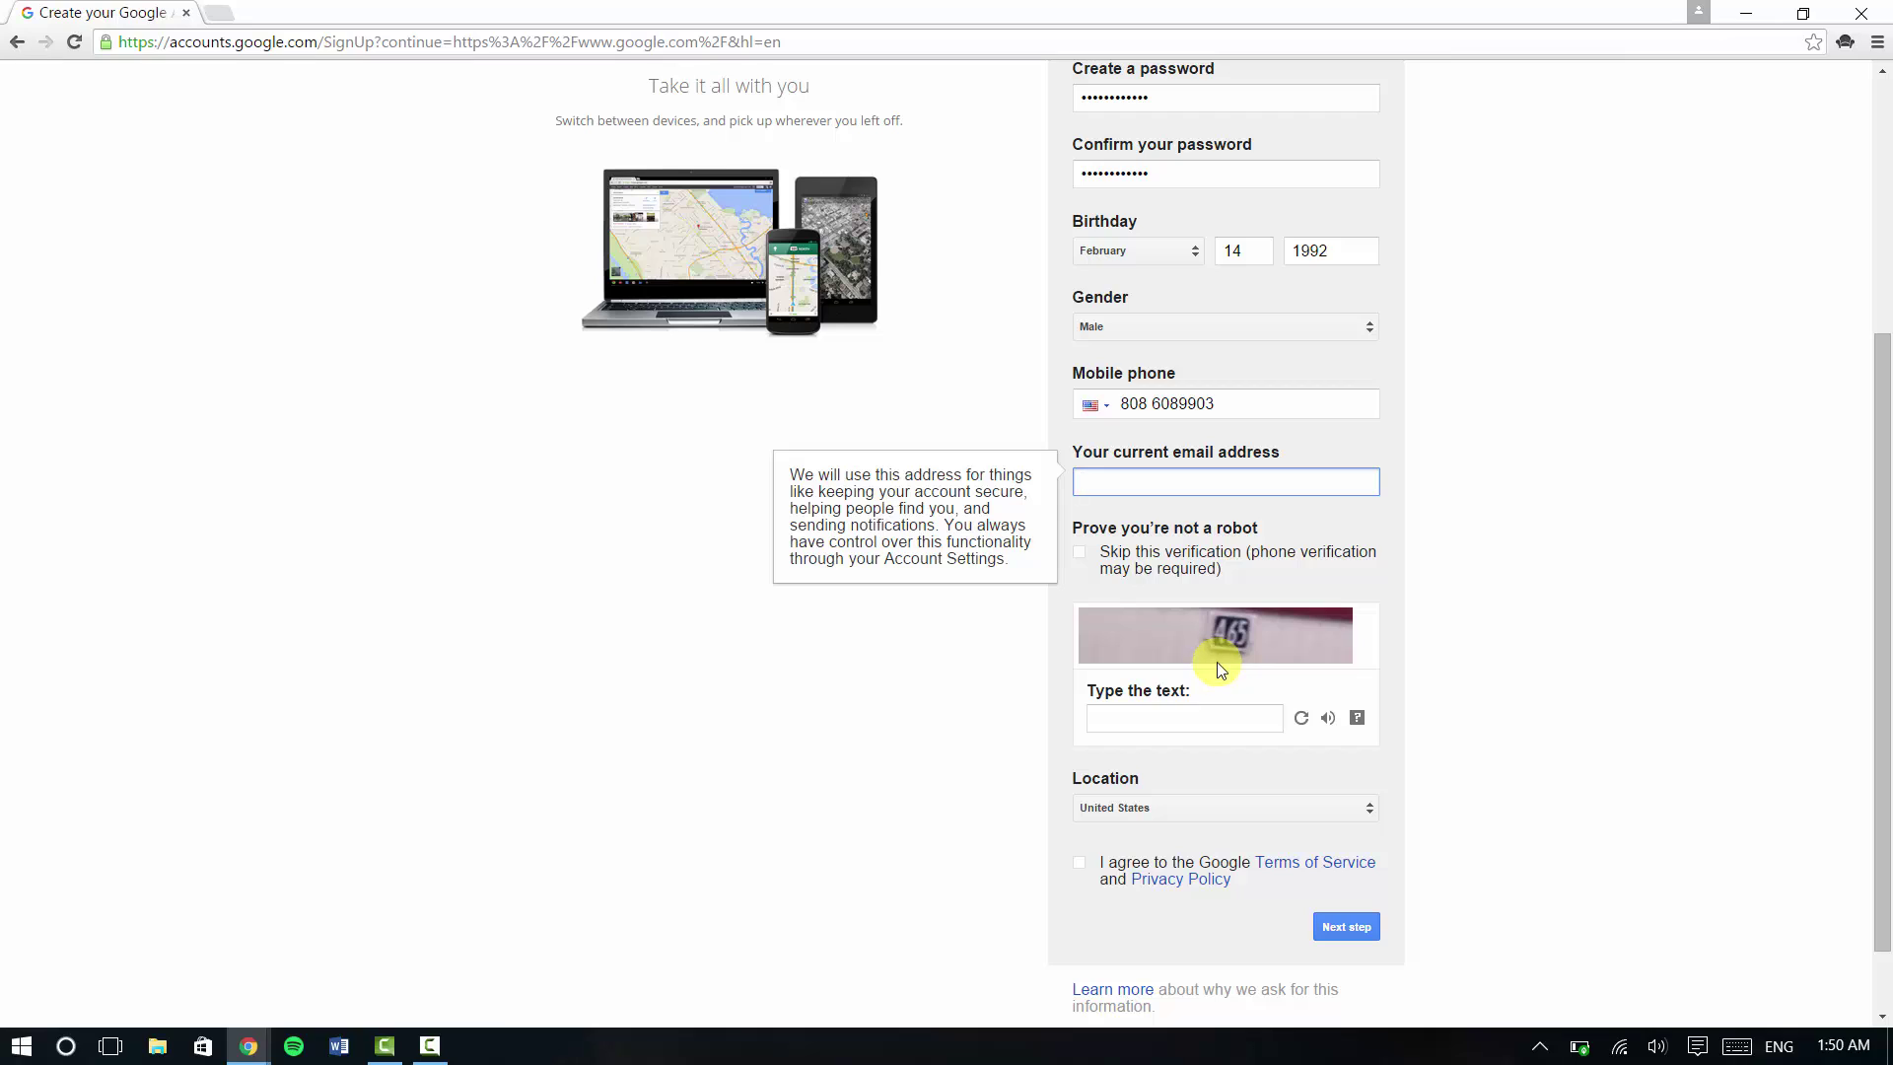
- Type the captcha answer and keep United States as the location
left_click(1196, 719)
type("465")
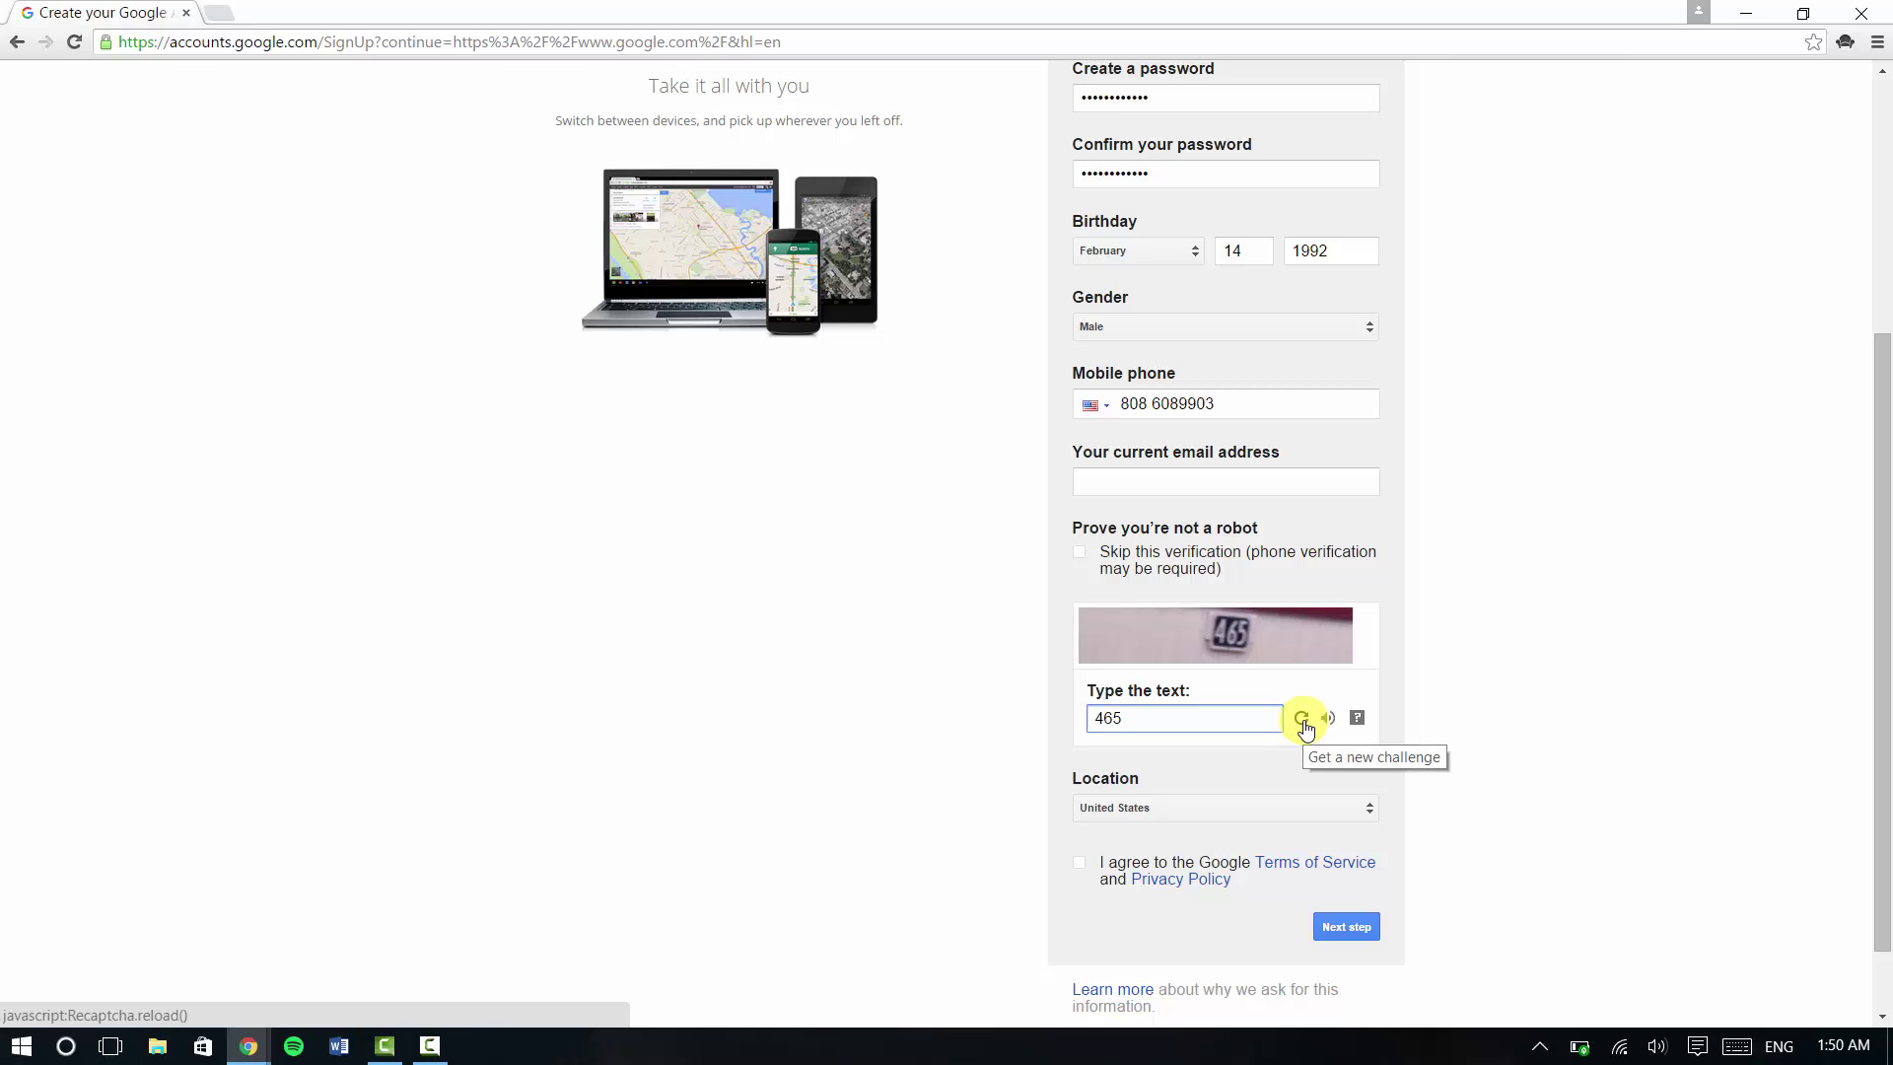
left_click(1179, 804)
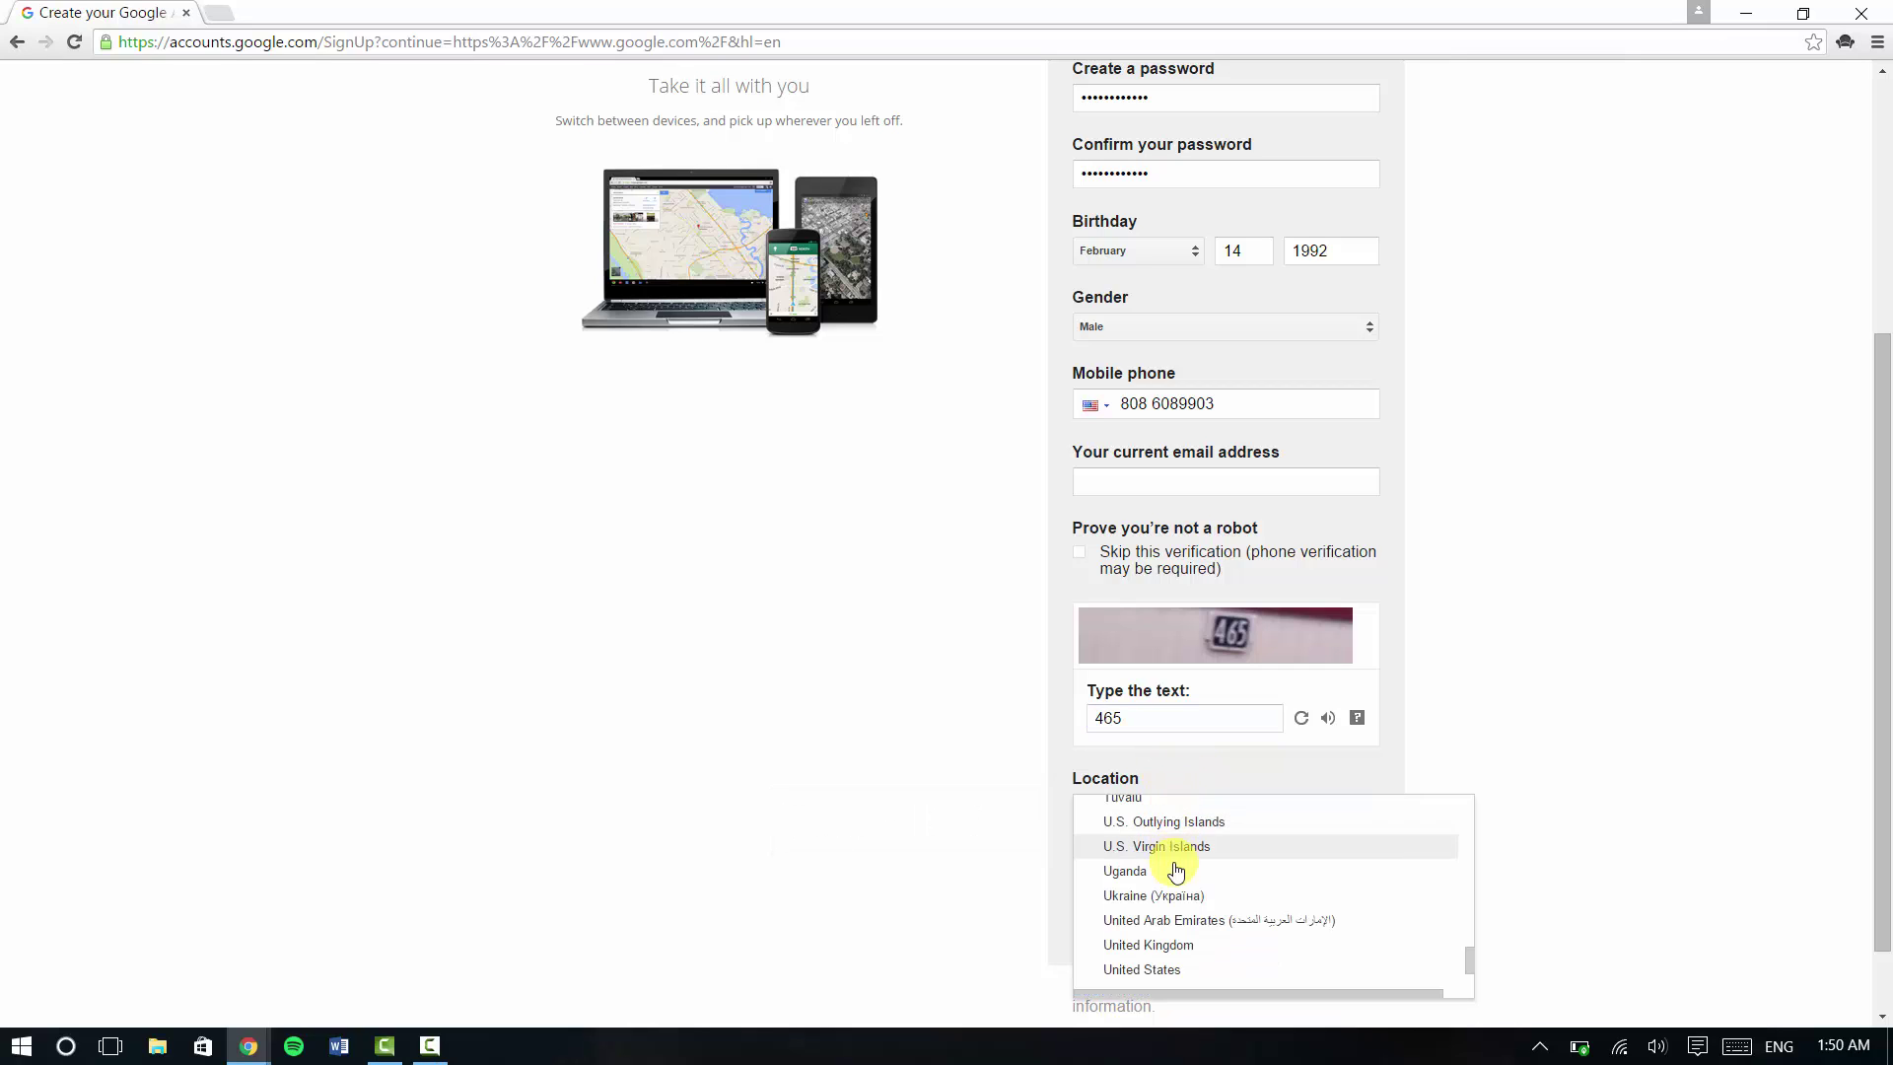
left_click(1166, 970)
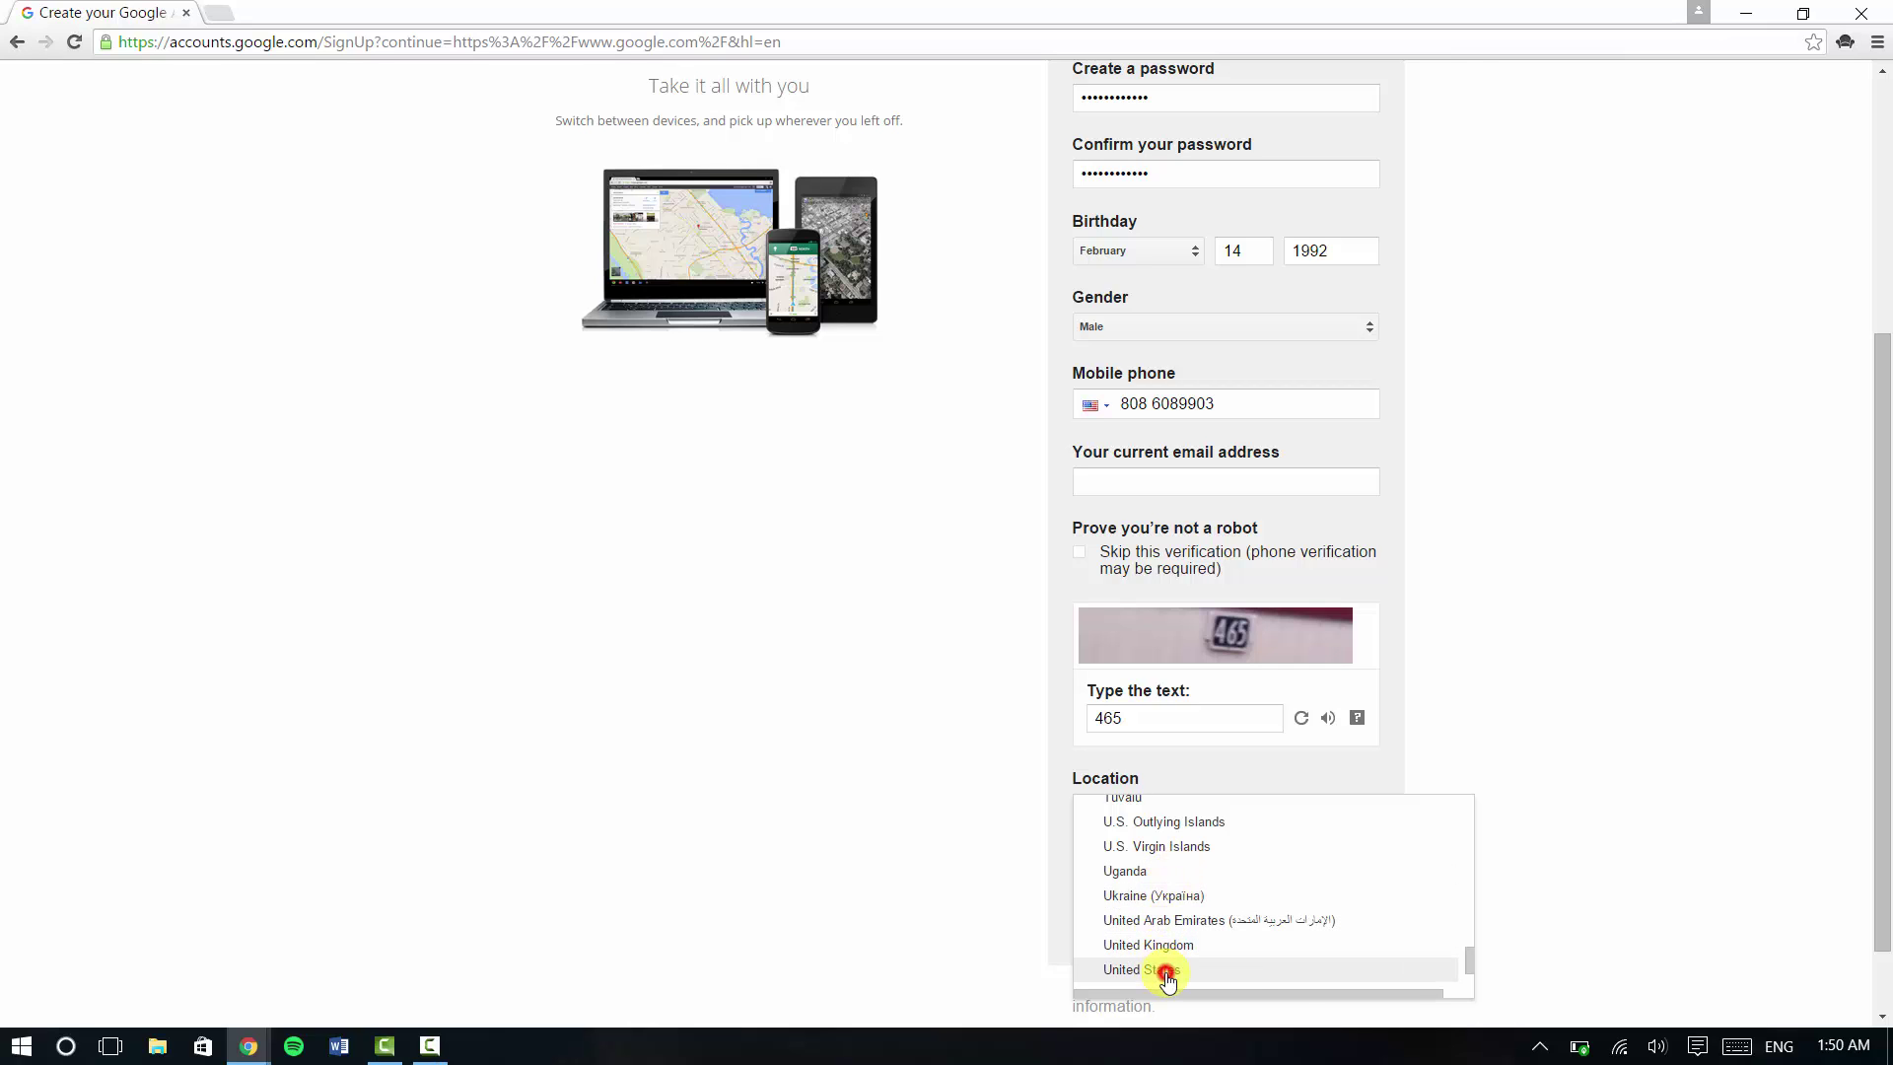
left_click(1057, 837)
- Agree to the Google Terms of Service and submit the signup form
scroll(1055, 837, "down", 1)
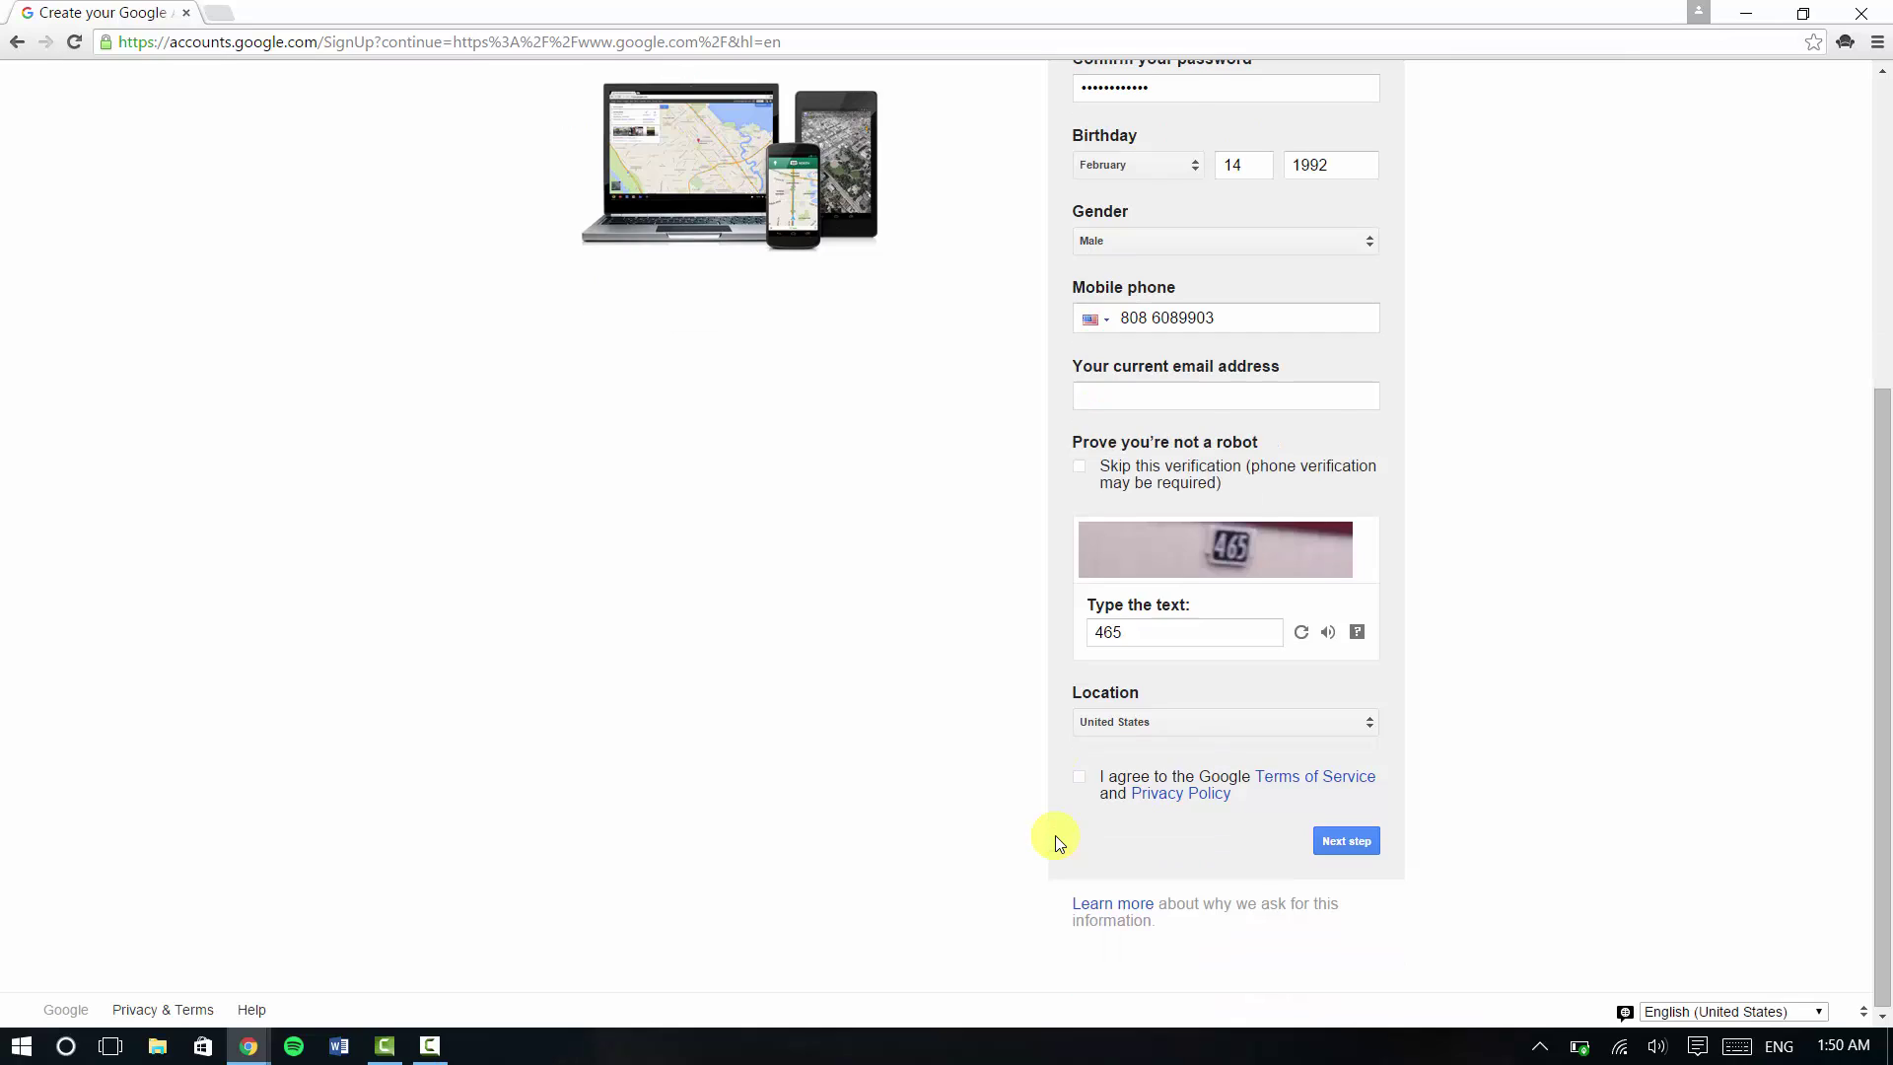
left_click(1079, 784)
left_click(1347, 844)
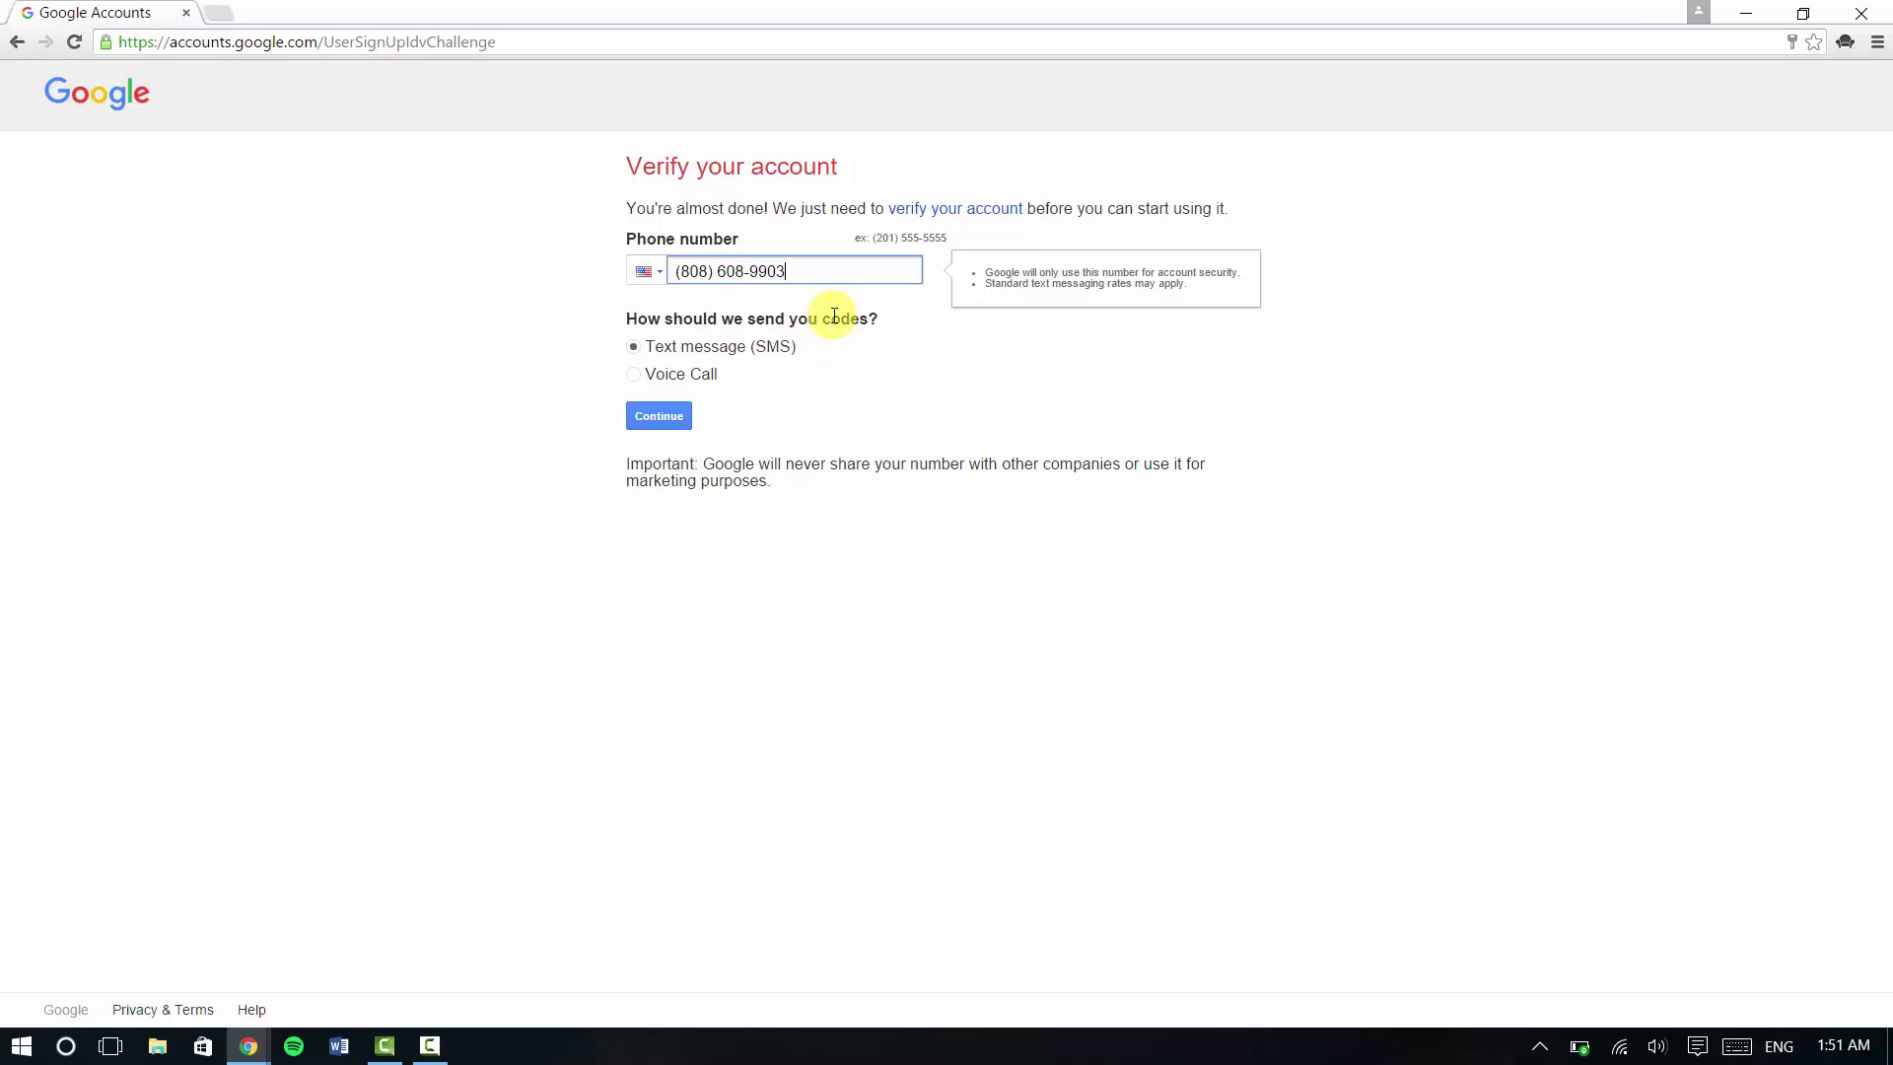
- Choose Text message (SMS) and send the verification code to the phone
left_click(661, 352)
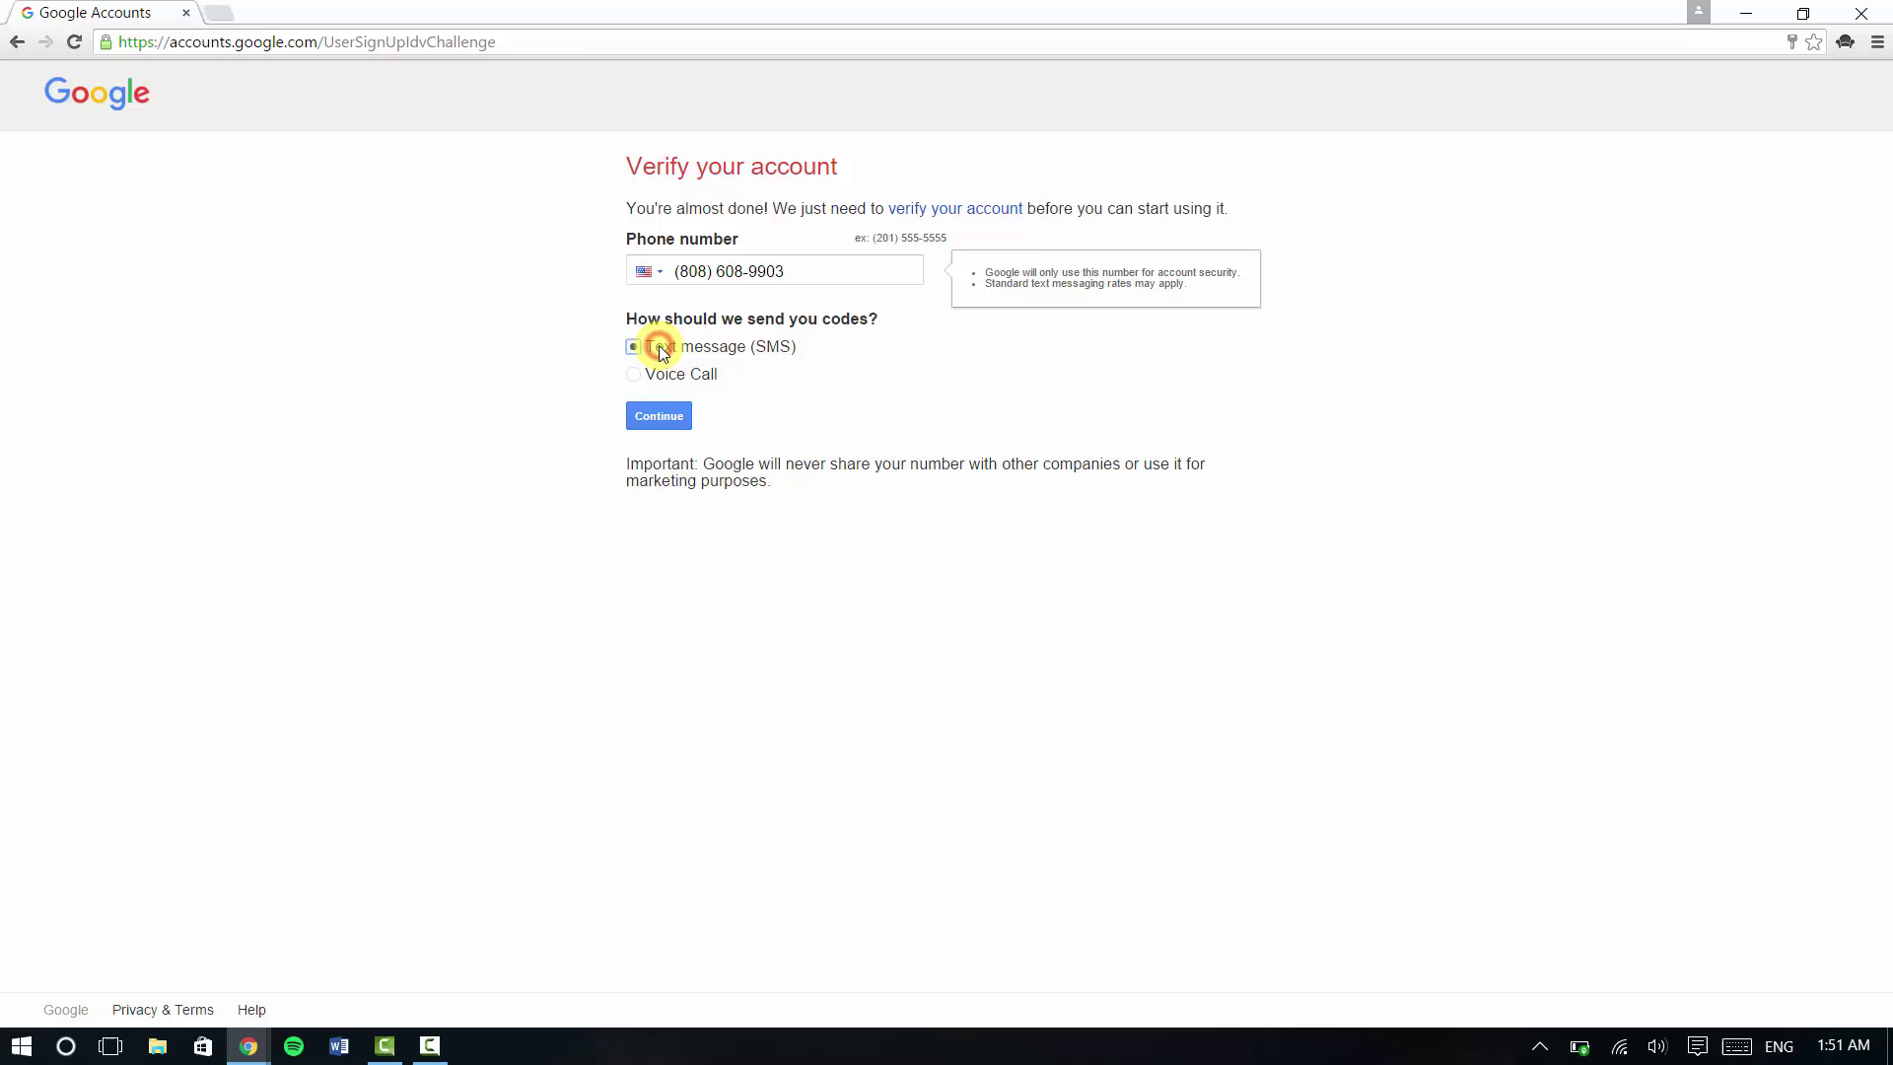
left_click(663, 416)
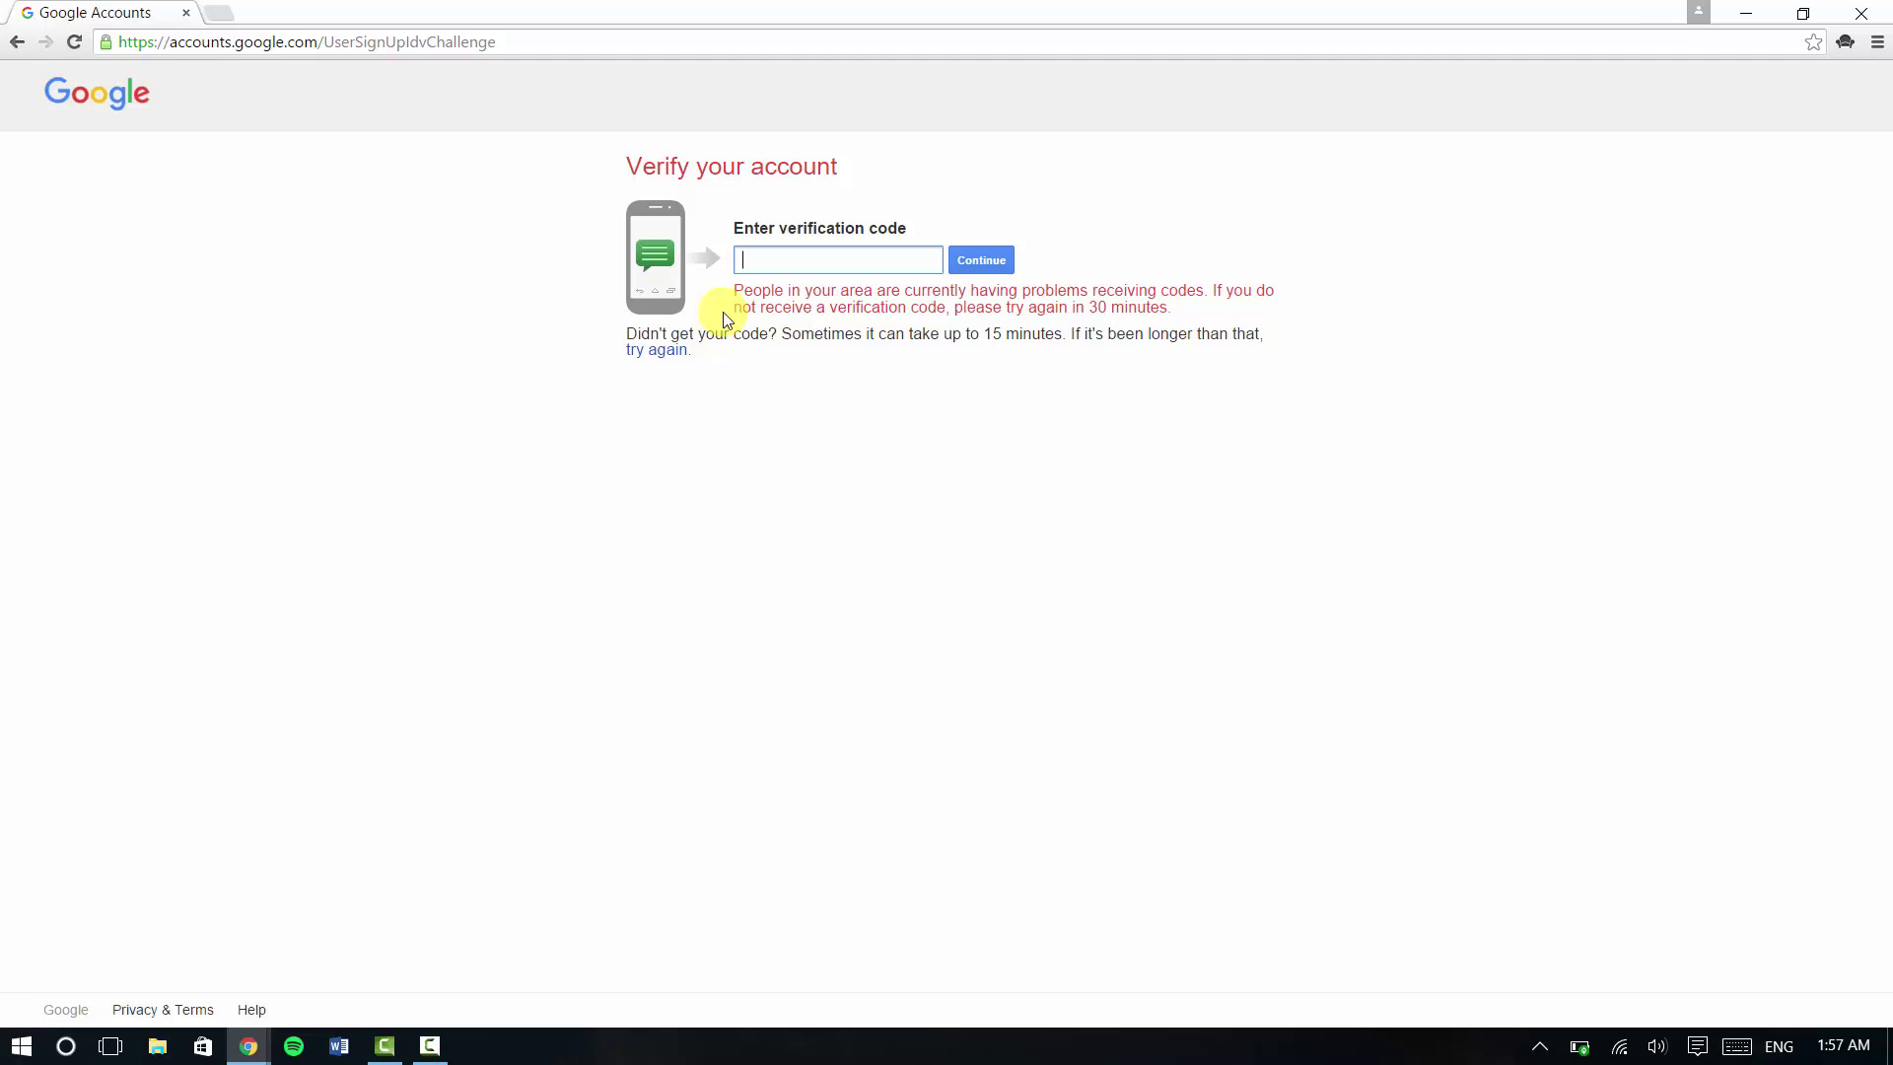
- Enter the verification code received by SMS and submit it
left_click(756, 262)
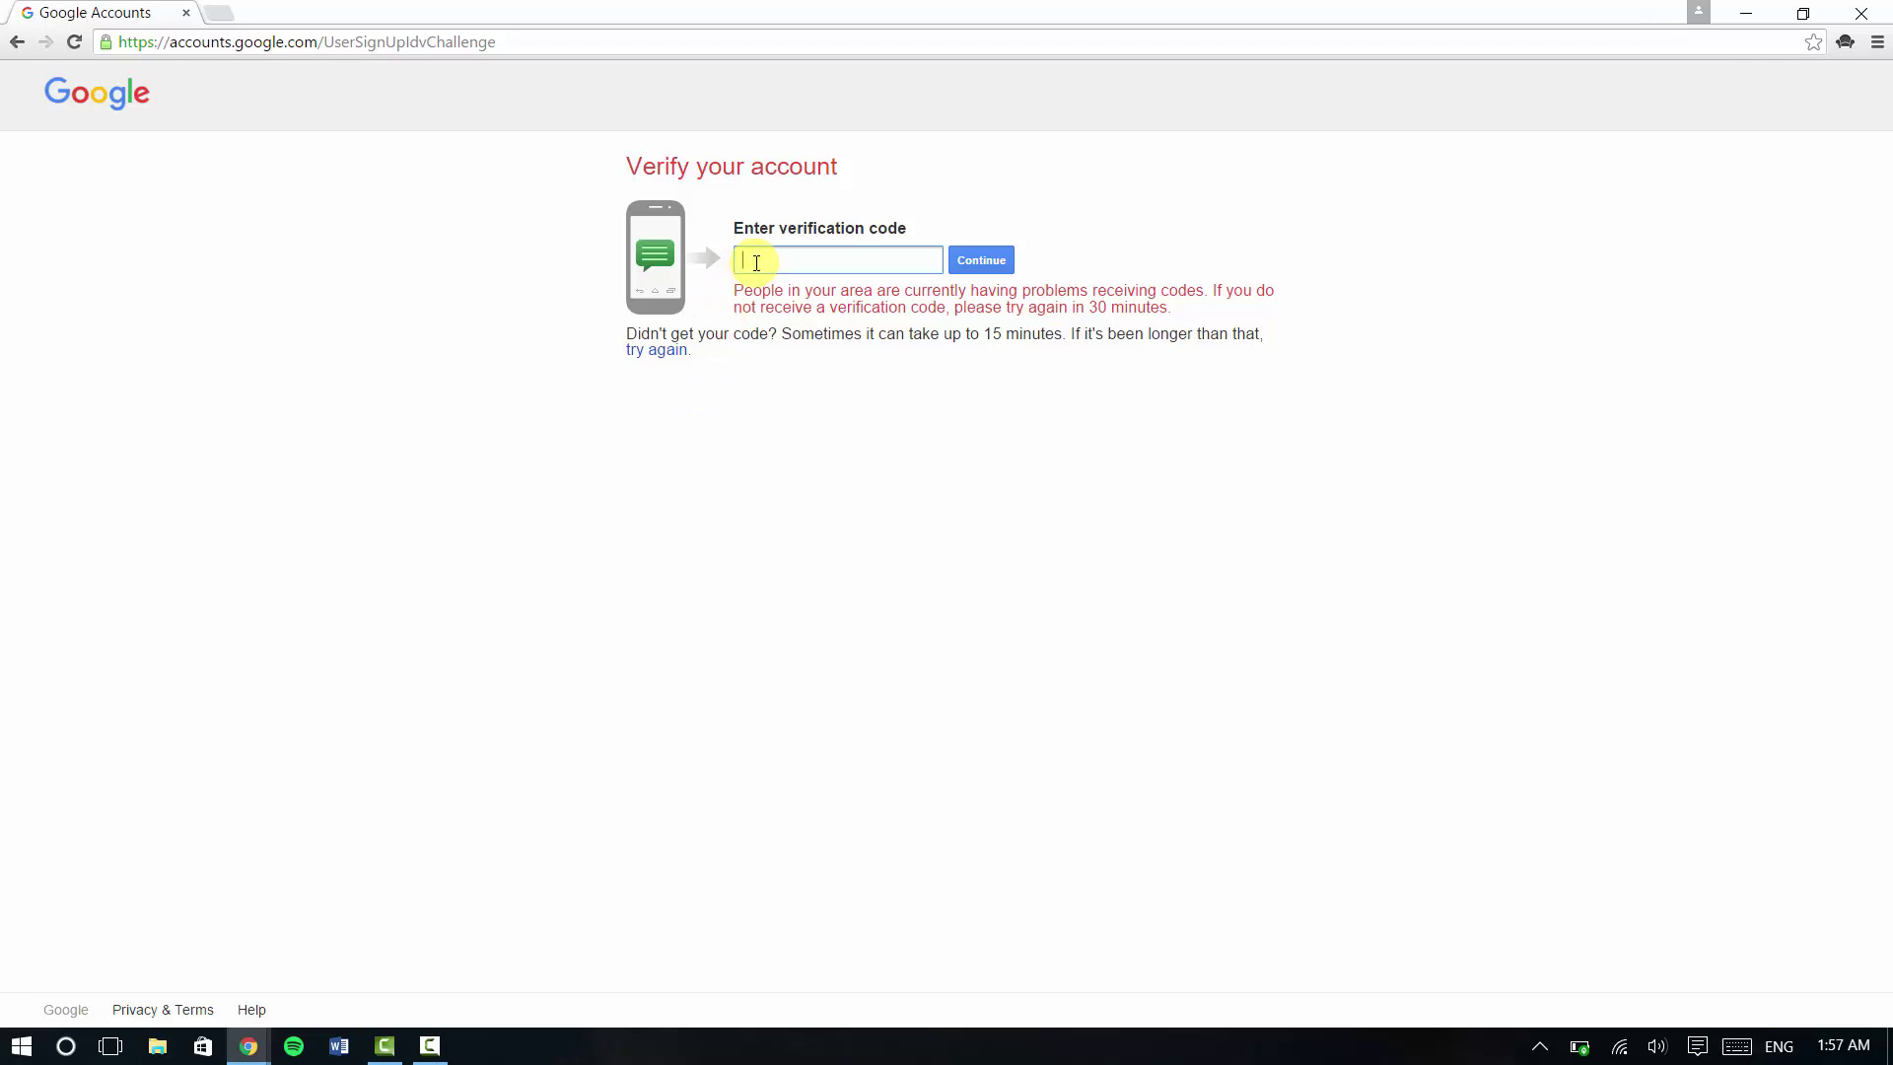
left_click(757, 262)
left_click(971, 260)
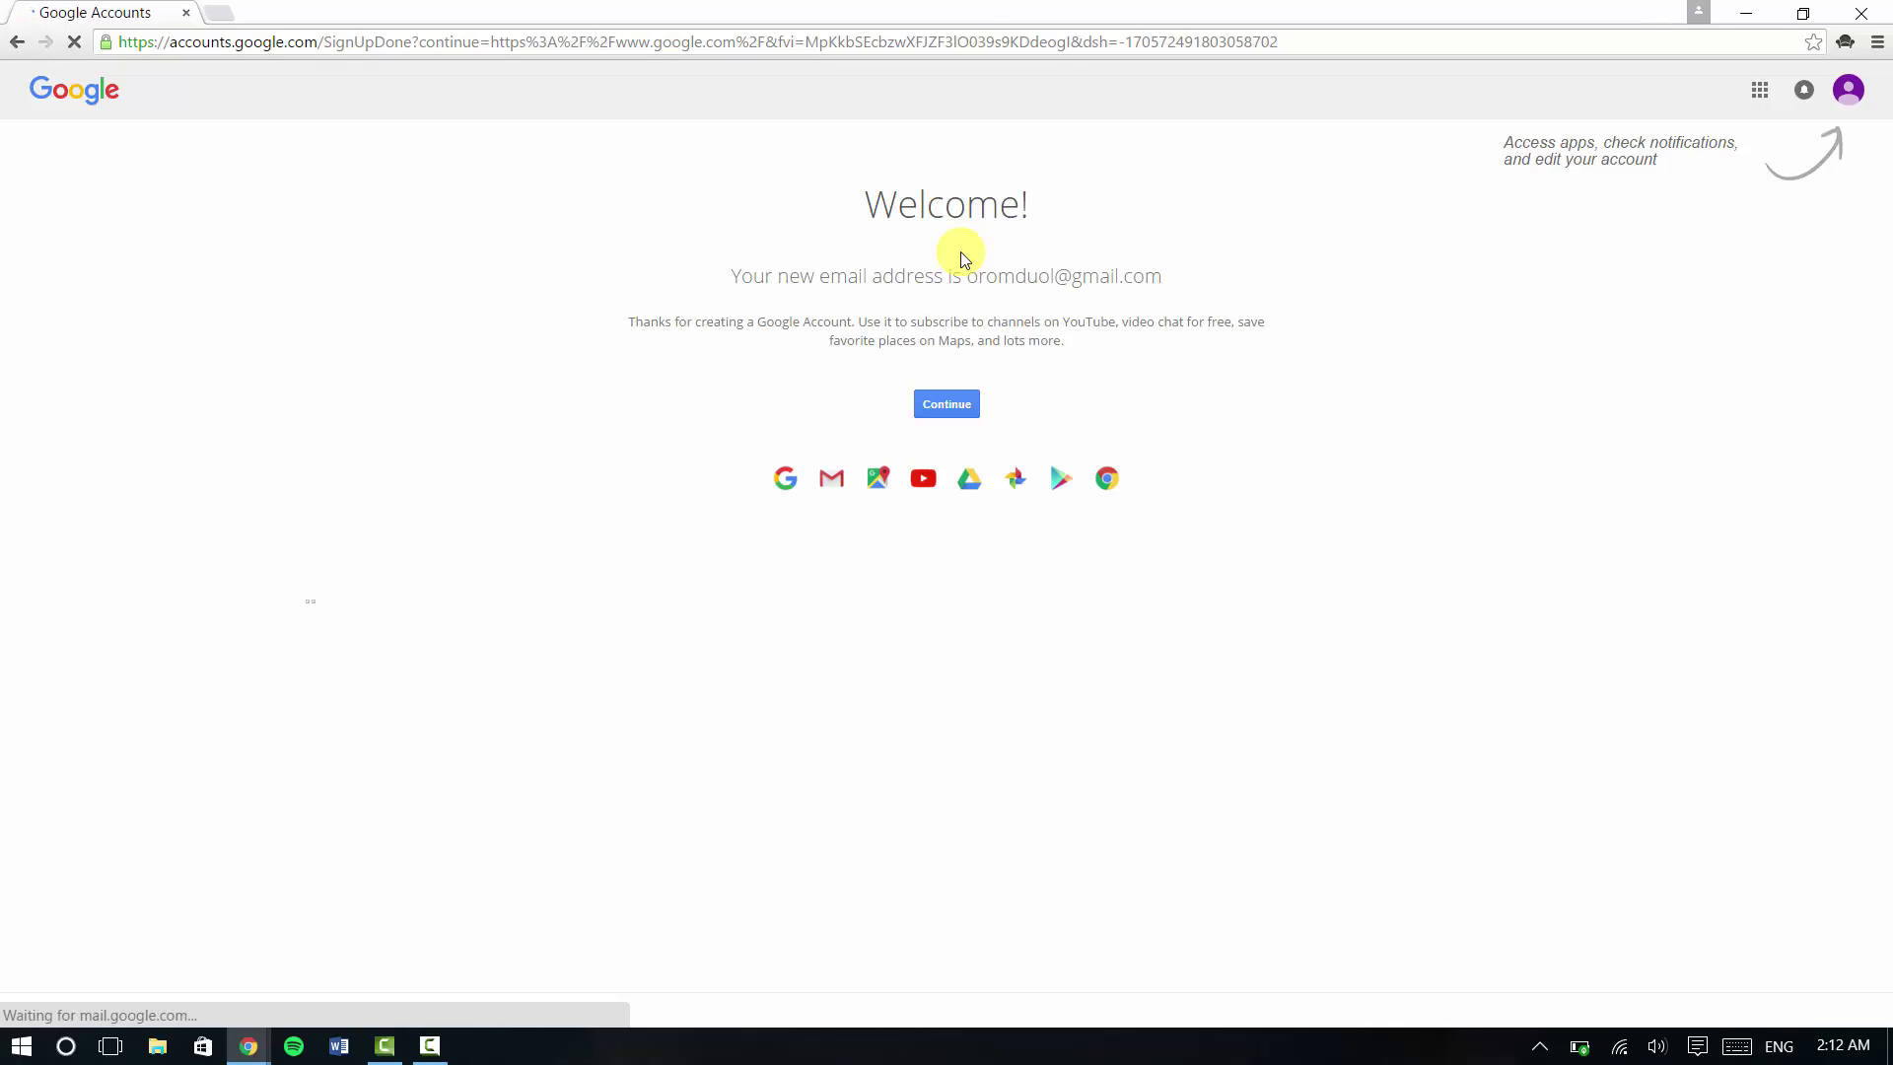
- Continue from the Welcome page to the signed-in Google homepage
left_click(942, 405)
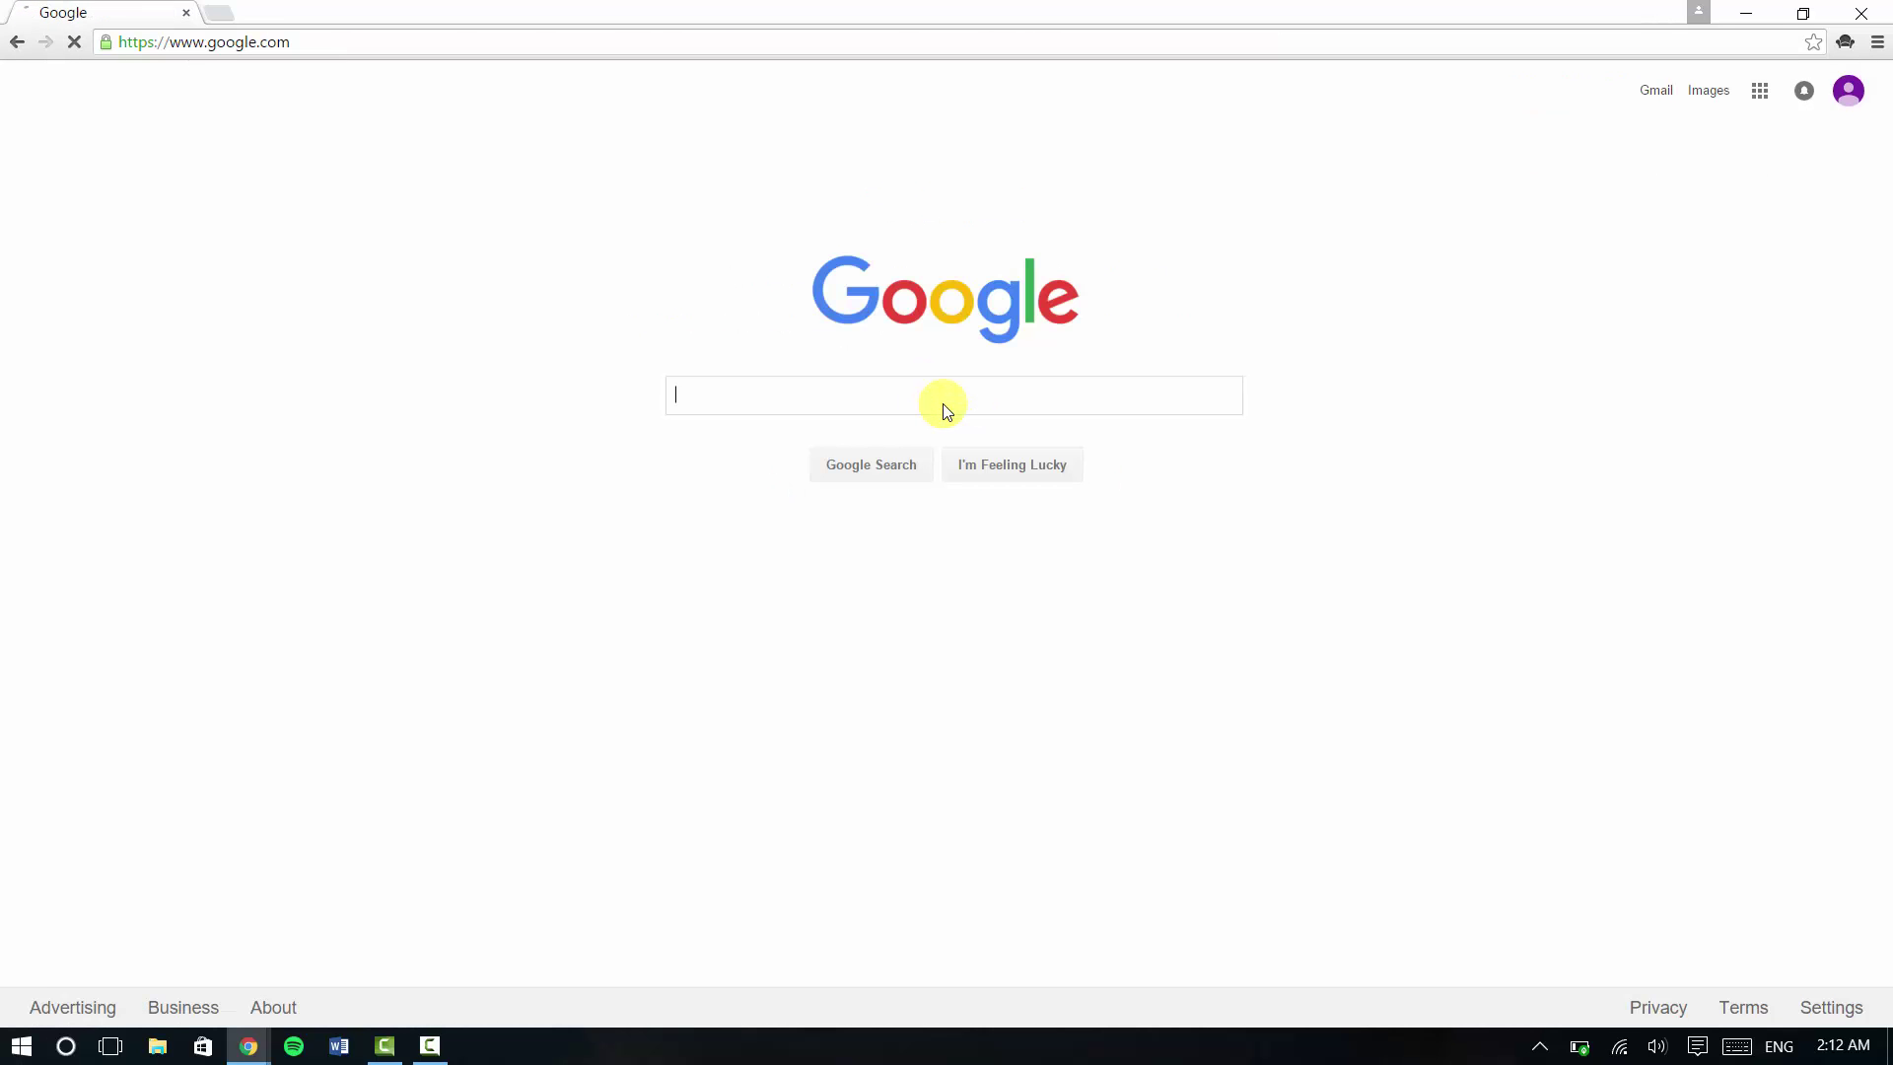